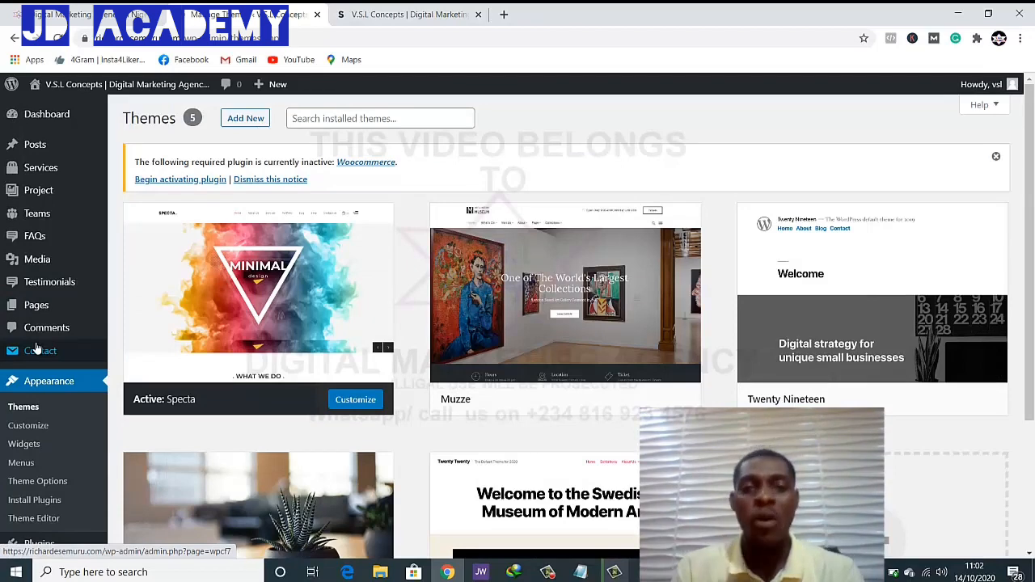
Open the Widgets page of the site's Appearance section
{"action": "scroll", "coordinate": [51, 372], "scroll_direction": "down", "scroll_amount": 3}
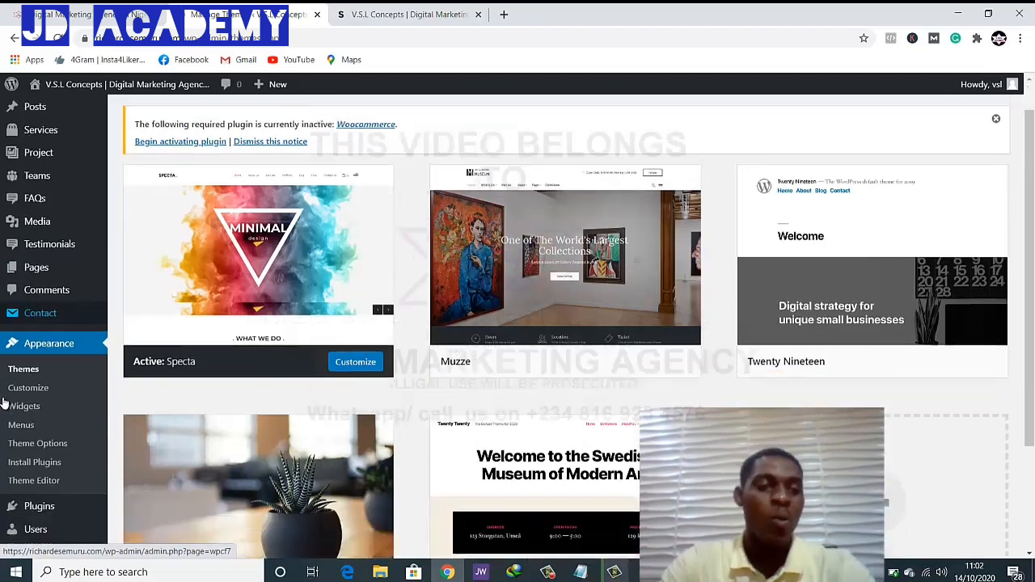
{"action": "scroll", "coordinate": [57, 304], "scroll_direction": "up", "scroll_amount": 1}
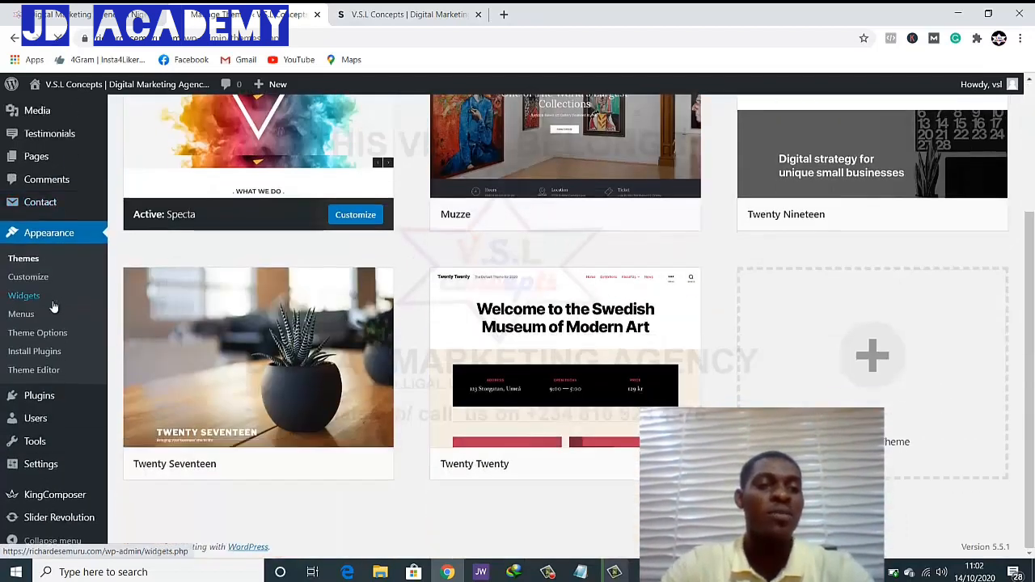
{"action": "left_click", "coordinate": [33, 296]}
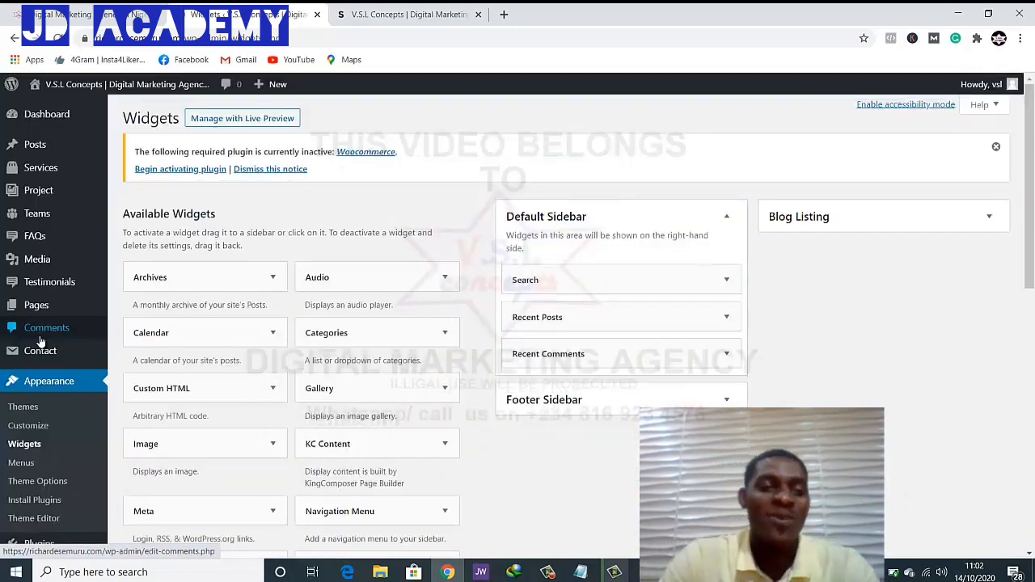
Open the theme options and display the Logo Settings within the header settings, focusing on the favicon entry
{"action": "scroll", "coordinate": [41, 344], "scroll_direction": "down", "scroll_amount": 2}
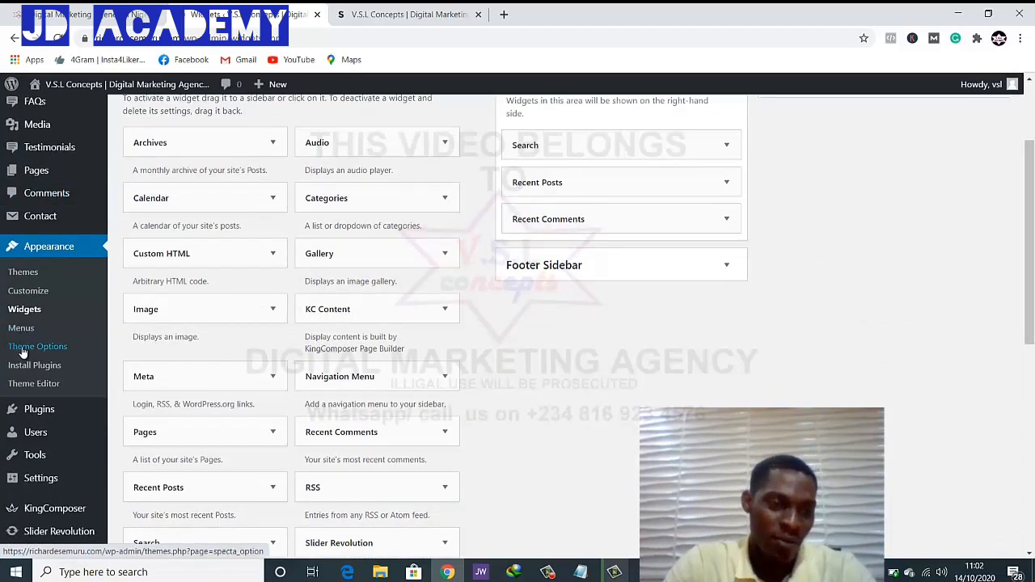
{"action": "left_click", "coordinate": [22, 347]}
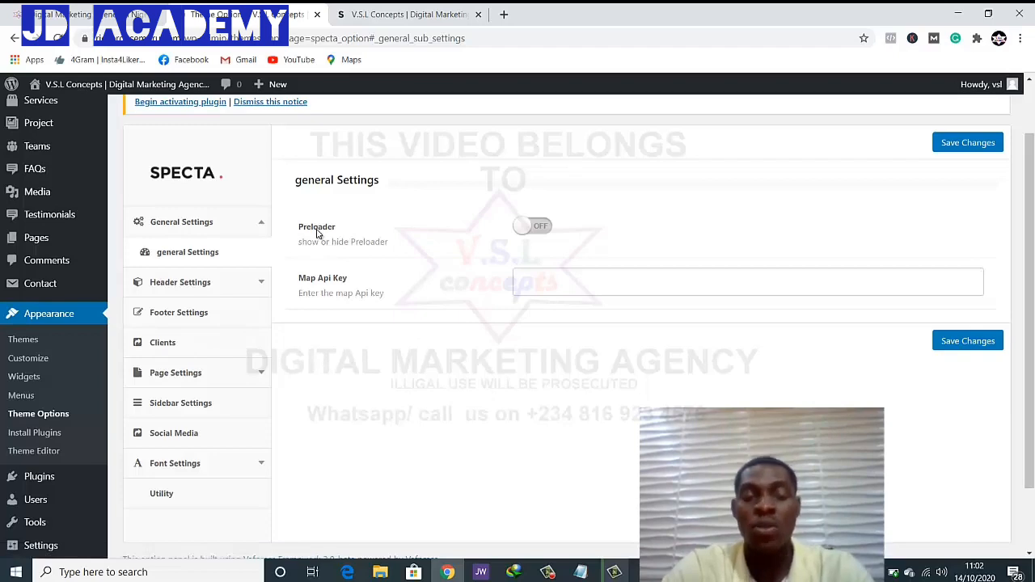
{"action": "scroll", "coordinate": [283, 308], "scroll_direction": "down", "scroll_amount": 1}
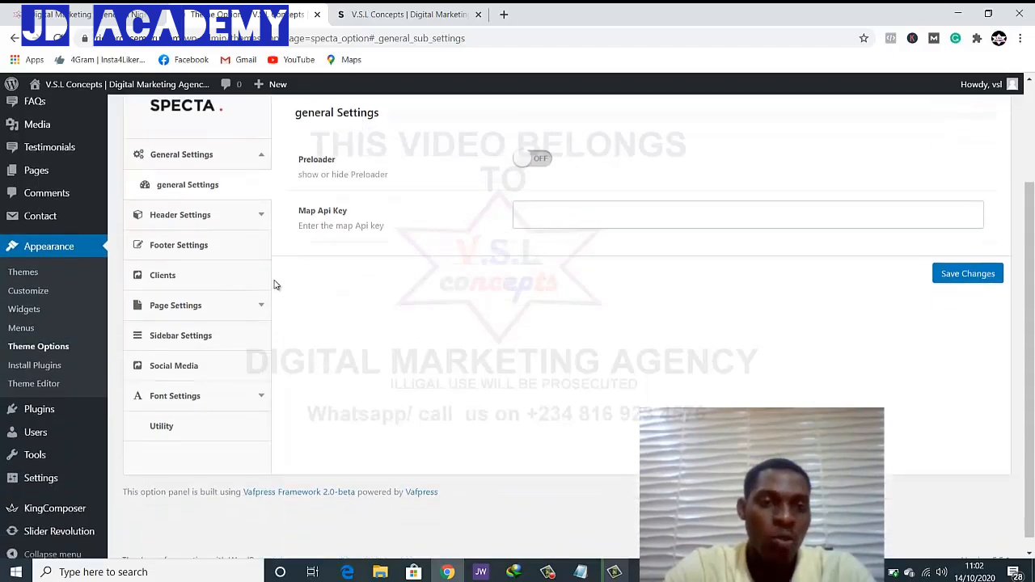
{"action": "left_click", "coordinate": [185, 214]}
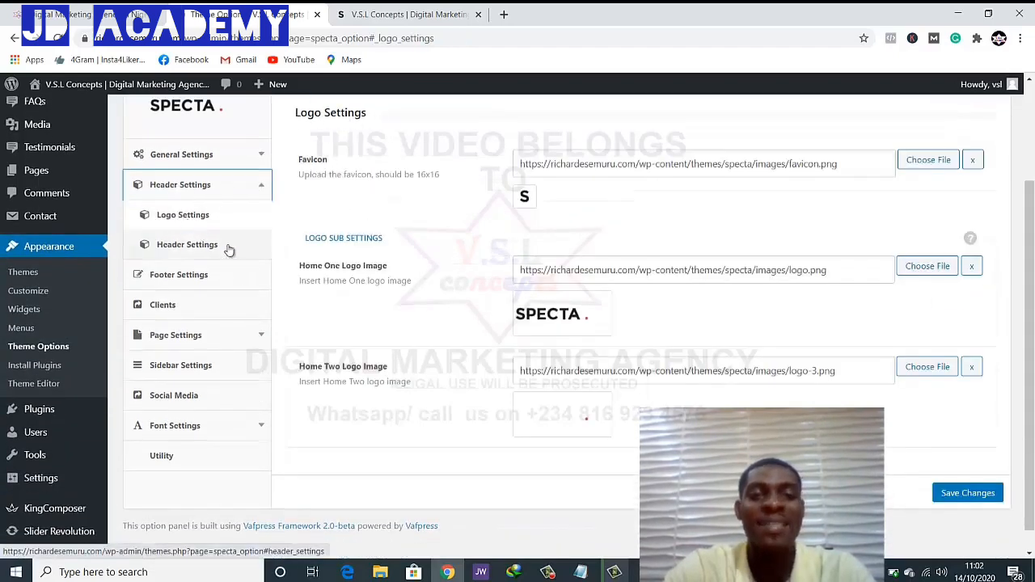
{"action": "scroll", "coordinate": [324, 238], "scroll_direction": "up", "scroll_amount": 1}
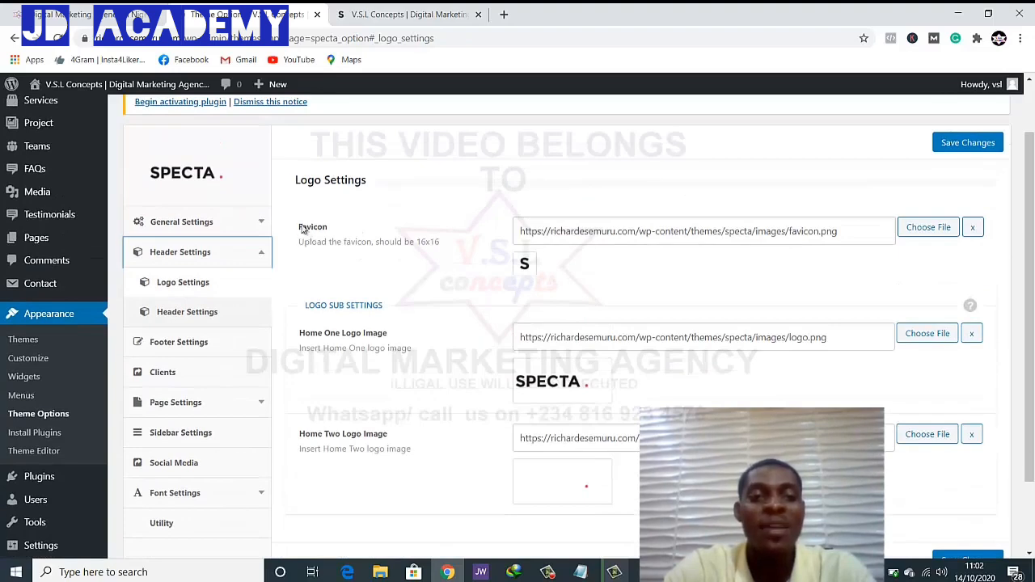
{"action": "left_click", "coordinate": [306, 230]}
{"action": "double_click", "coordinate": [314, 229]}
{"action": "left_click", "coordinate": [320, 230]}
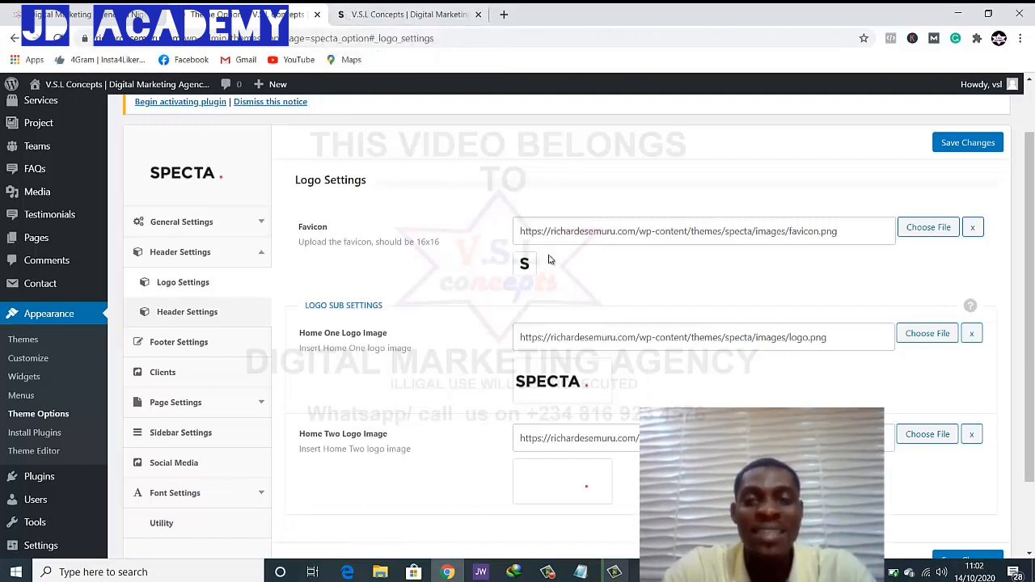
Start a file upload for the favicon and browse to branding > vslconcepts digital marketing agency > images on New Volume (D:)
{"action": "left_click", "coordinate": [910, 227]}
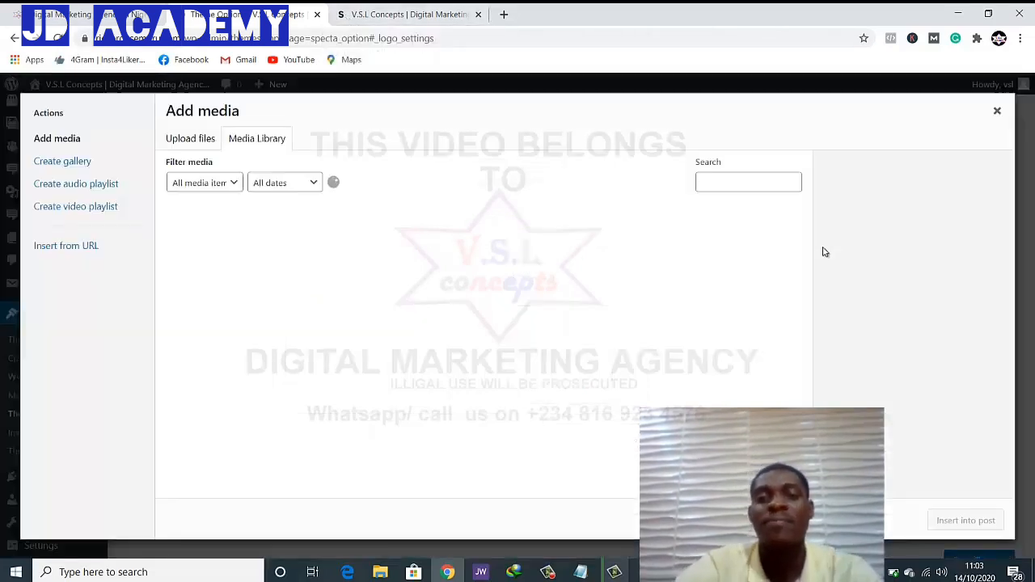
{"action": "left_click", "coordinate": [209, 139]}
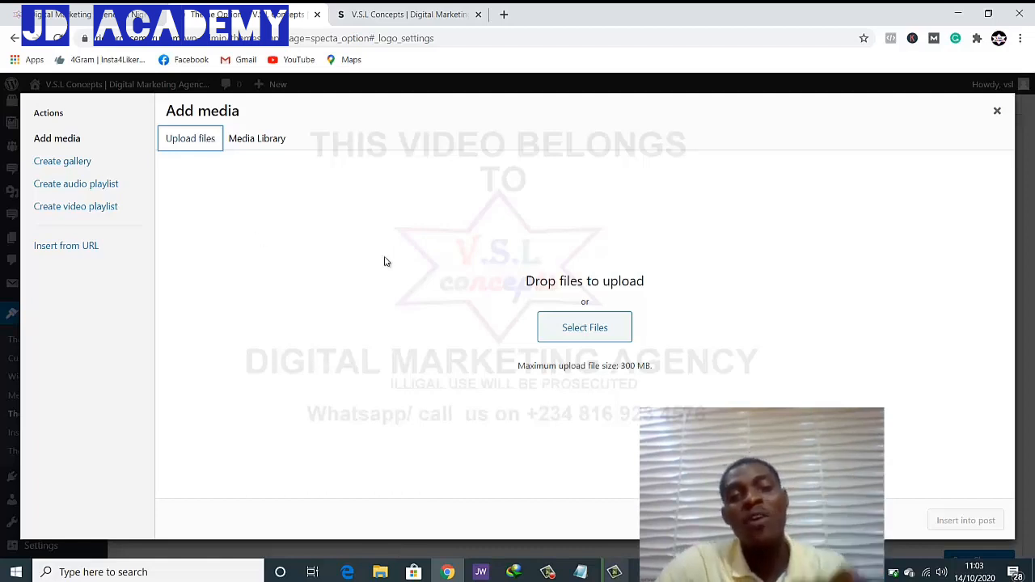
{"action": "left_click", "coordinate": [560, 336]}
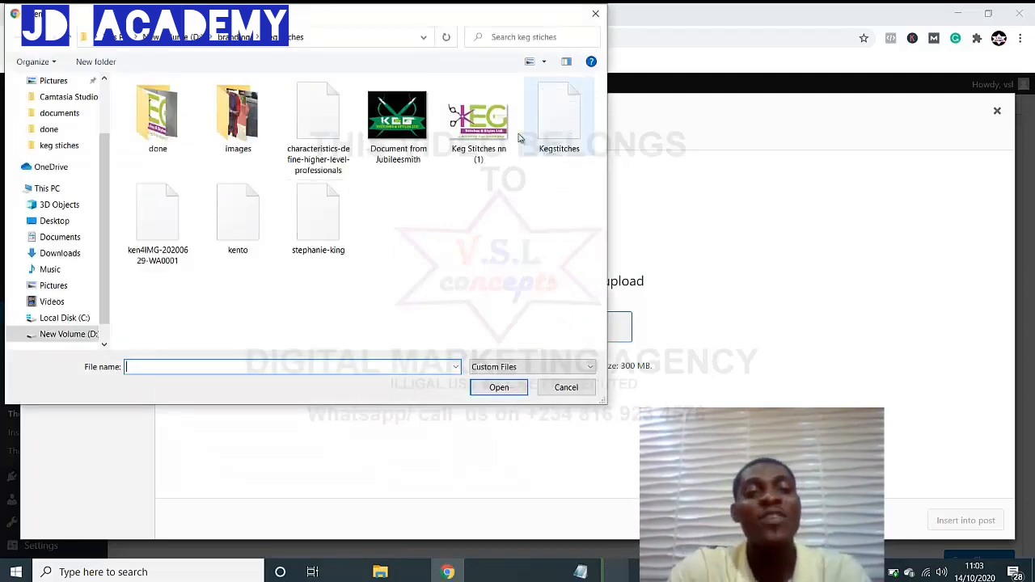
{"action": "left_click", "coordinate": [168, 36]}
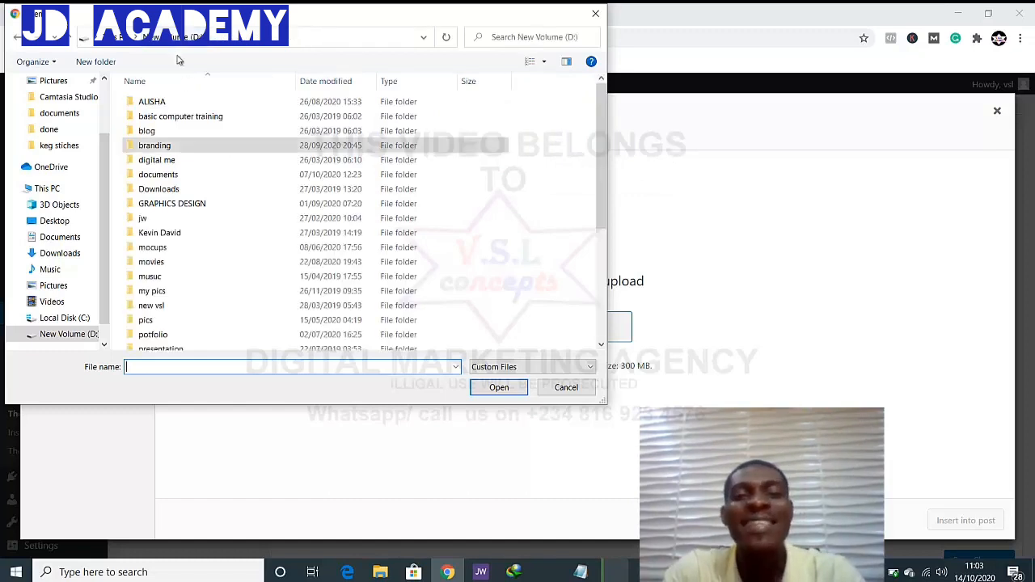
{"action": "double_click", "coordinate": [185, 149]}
{"action": "scroll", "coordinate": [331, 275], "scroll_direction": "down", "scroll_amount": 8}
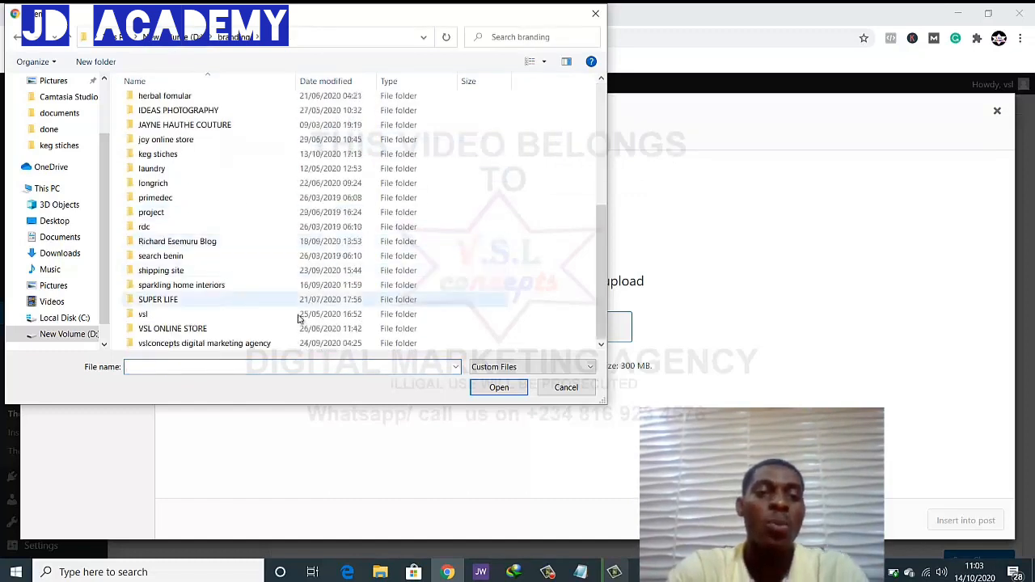
{"action": "double_click", "coordinate": [242, 343]}
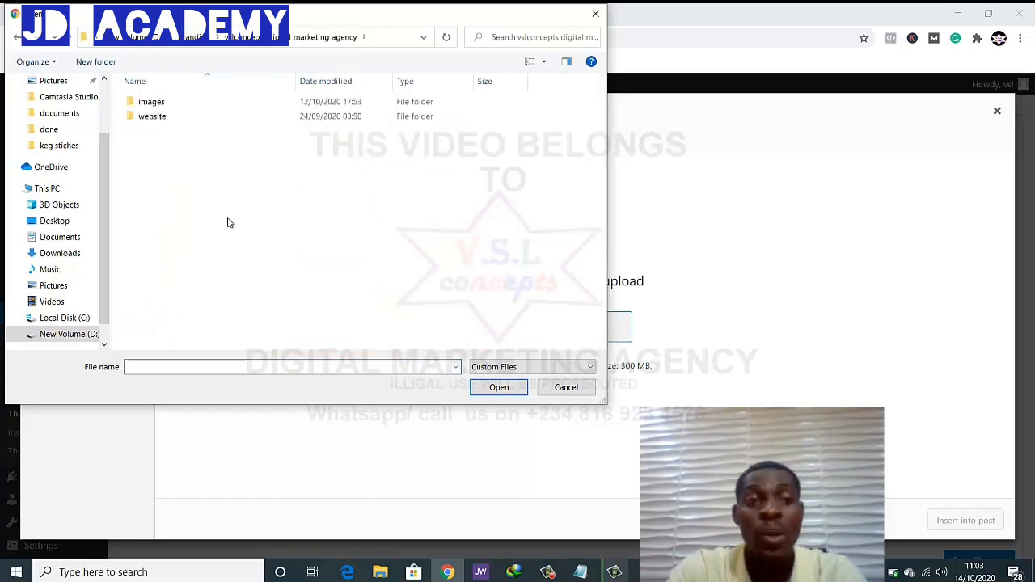
{"action": "left_click", "coordinate": [190, 123]}
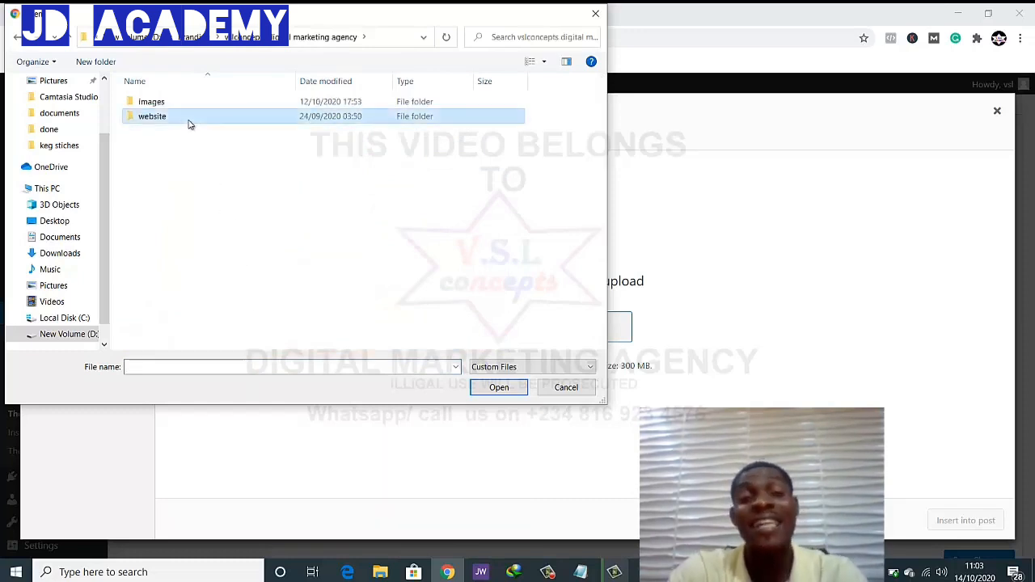
{"action": "double_click", "coordinate": [190, 103]}
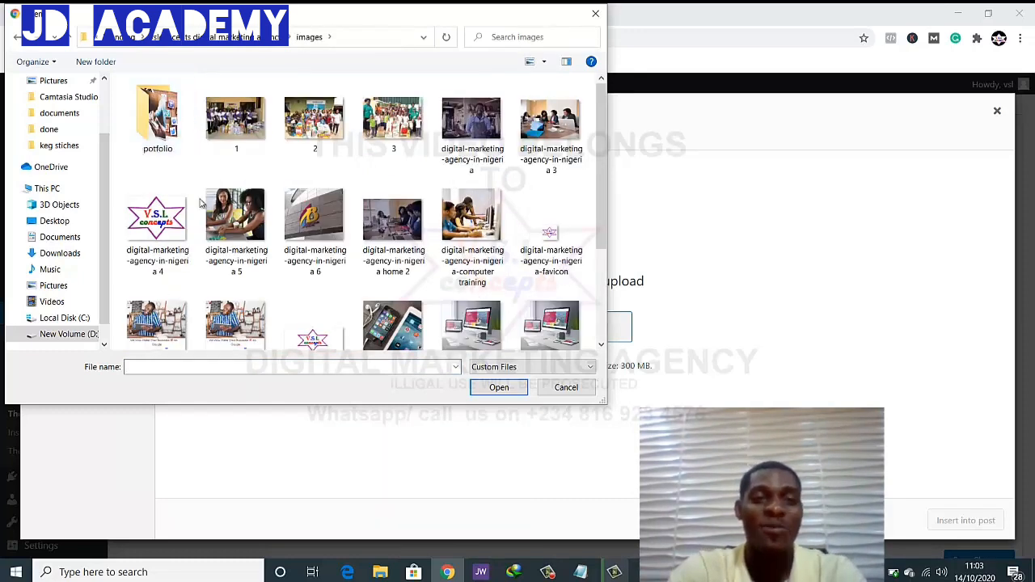
Upload the image digital-marketing-agency-in-nigeria-favicon and insert it as the site's favicon
{"action": "scroll", "coordinate": [257, 271], "scroll_direction": "down", "scroll_amount": 2}
{"action": "left_click", "coordinate": [550, 146]}
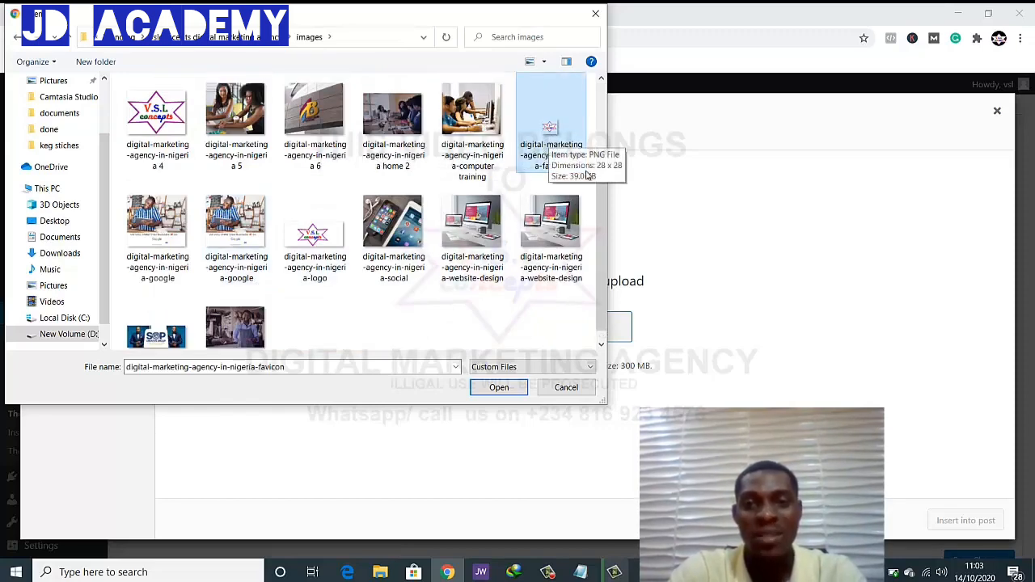
{"action": "double_click", "coordinate": [550, 146]}
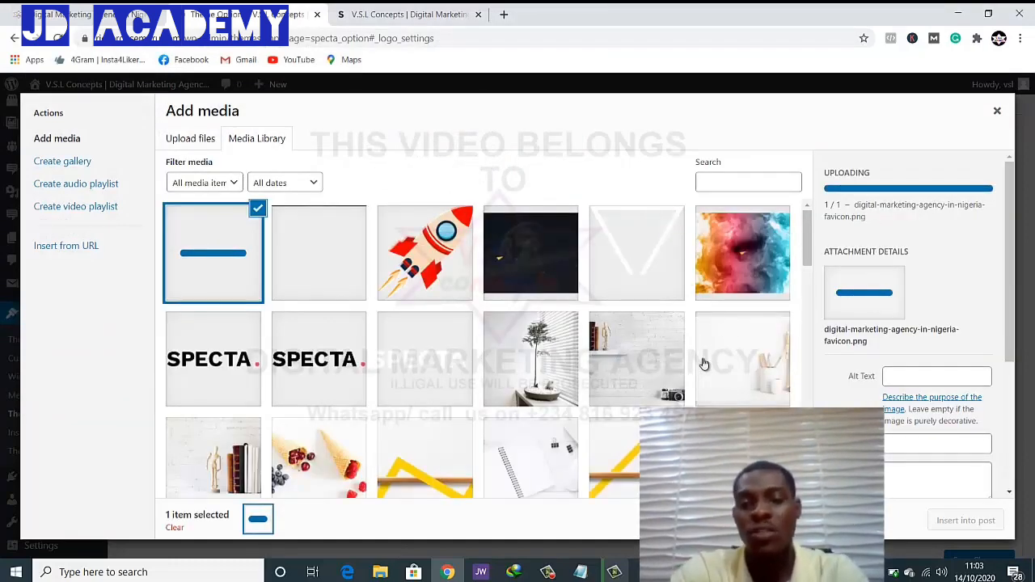
{"action": "left_click", "coordinate": [965, 522]}
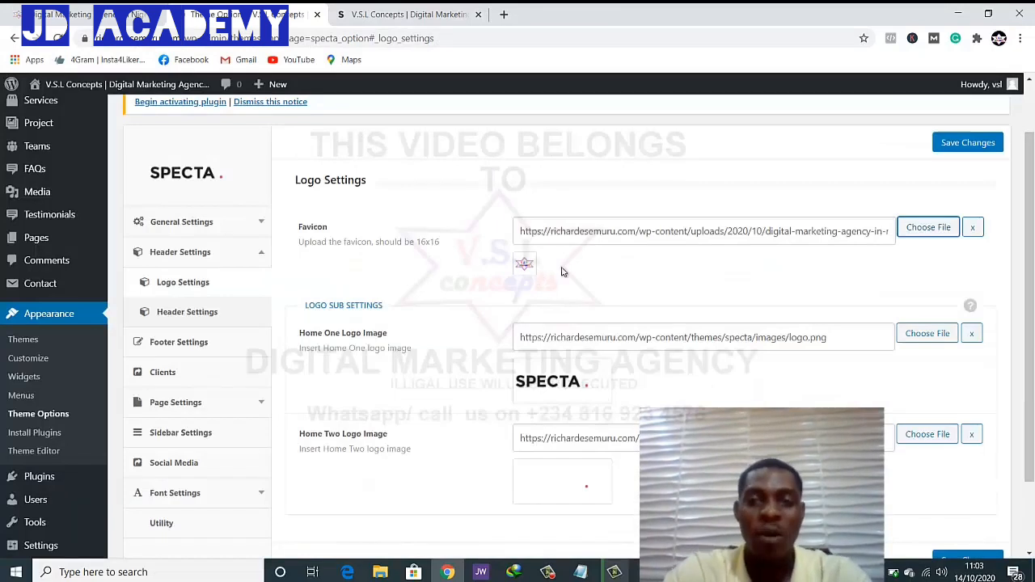
Upload digital-marketing-agency-in-nigeria-logo for the Home One Logo Image and insert the media selection
{"action": "scroll", "coordinate": [563, 270], "scroll_direction": "down", "scroll_amount": 2}
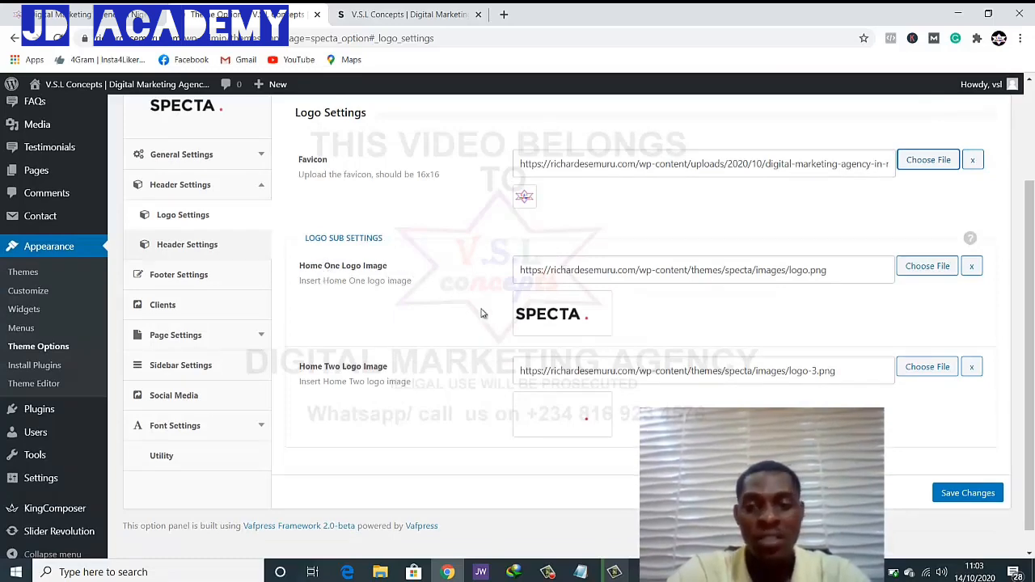
{"action": "scroll", "coordinate": [482, 313], "scroll_direction": "down", "scroll_amount": 1}
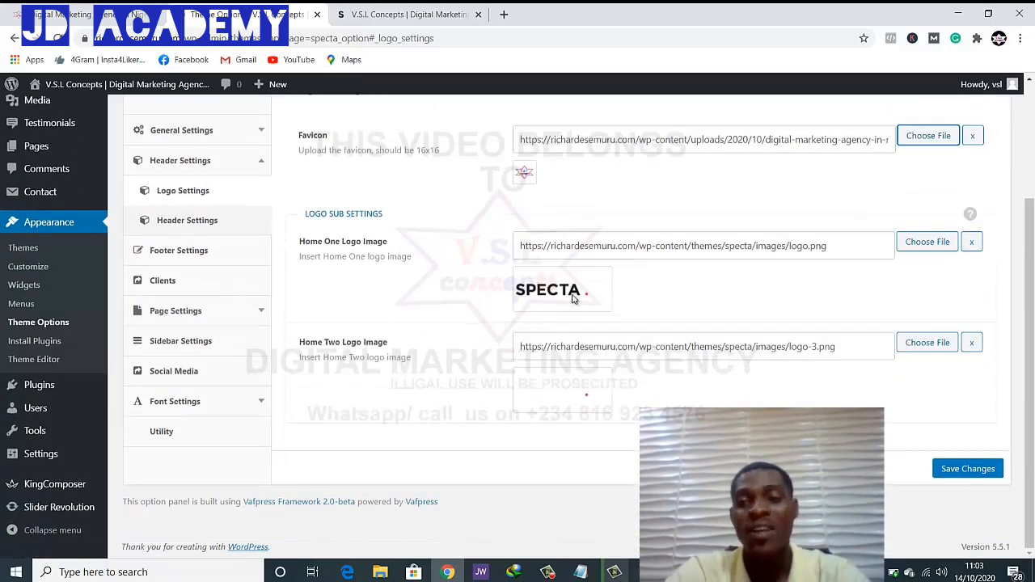
{"action": "left_click", "coordinate": [928, 242]}
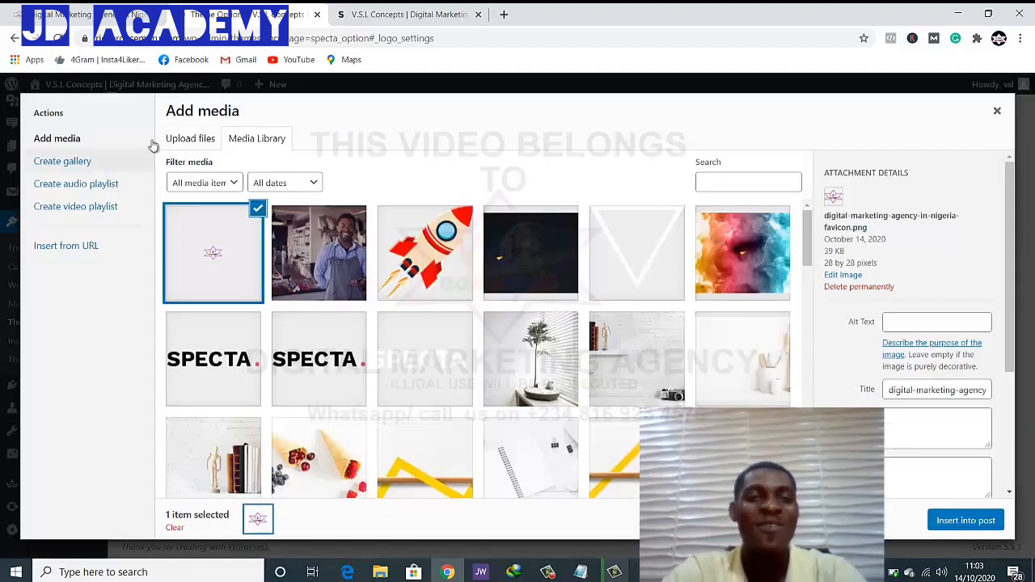
{"action": "left_click", "coordinate": [186, 139]}
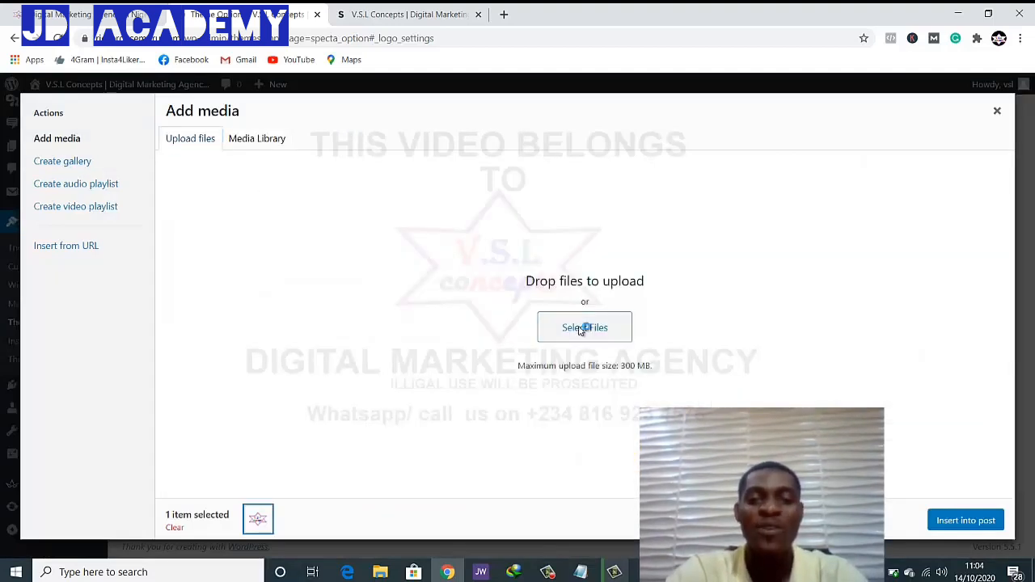
{"action": "left_click", "coordinate": [583, 327]}
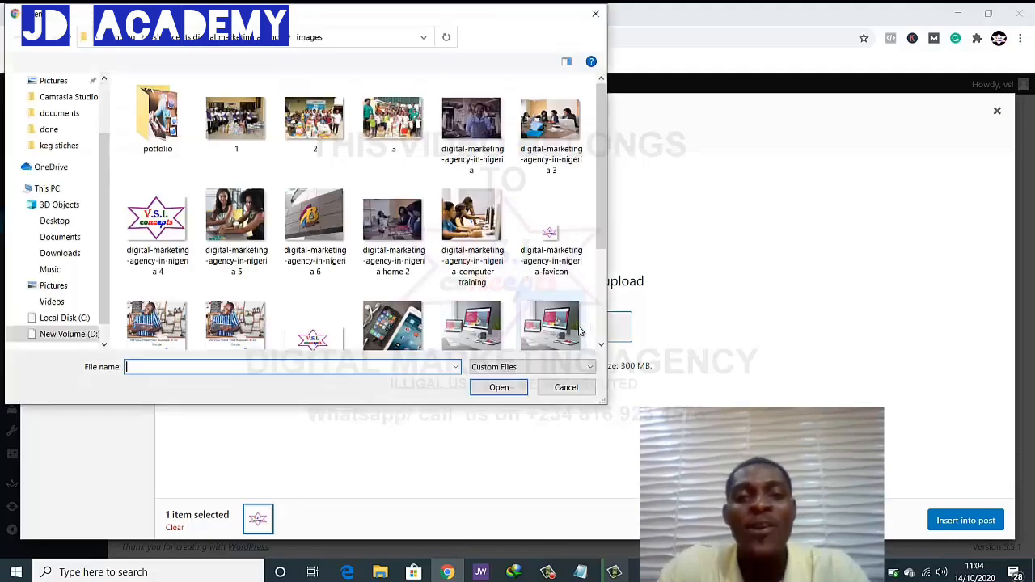
{"action": "scroll", "coordinate": [503, 275], "scroll_direction": "down", "scroll_amount": 1}
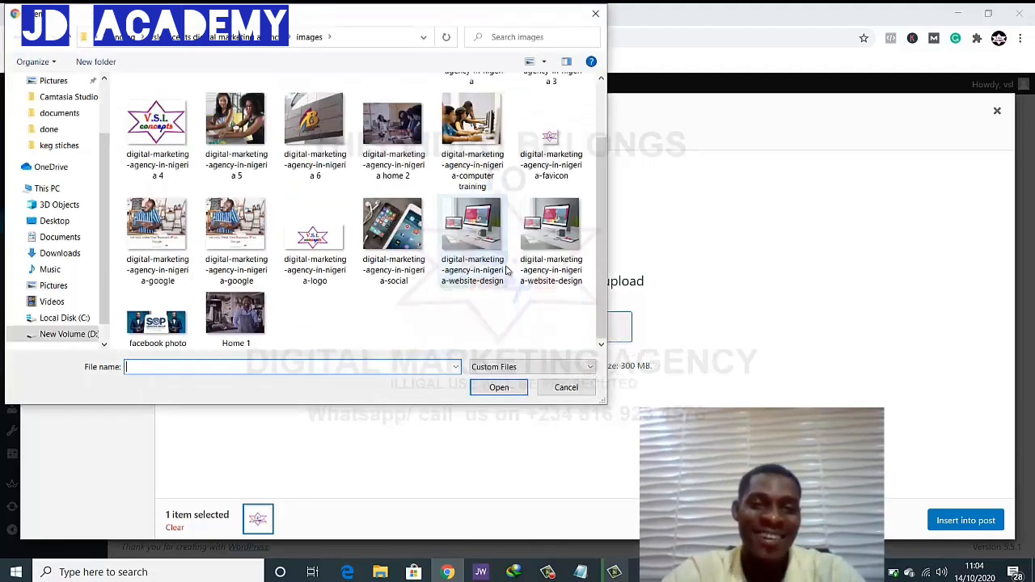
{"action": "left_click", "coordinate": [304, 259]}
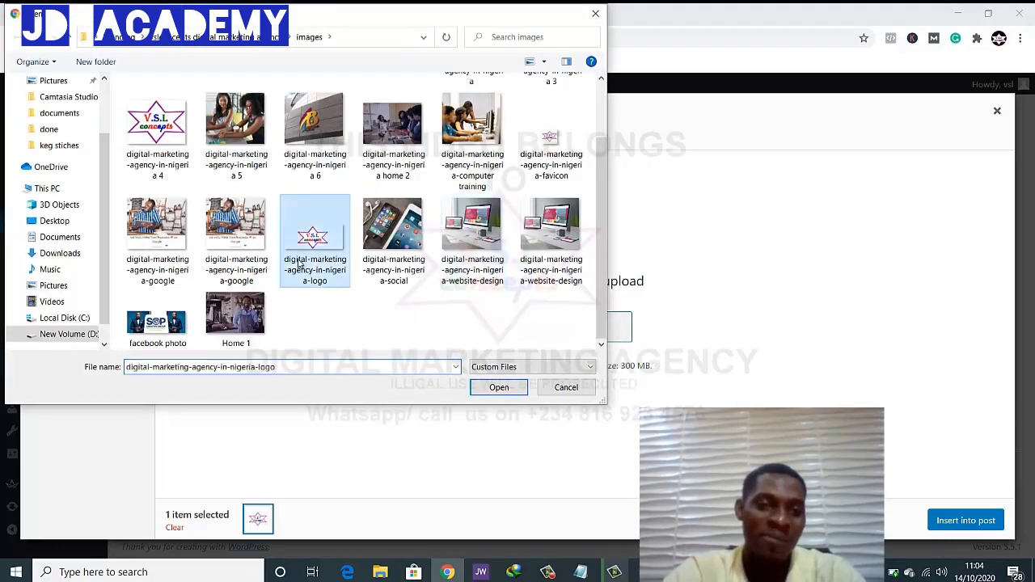
{"action": "double_click", "coordinate": [304, 257]}
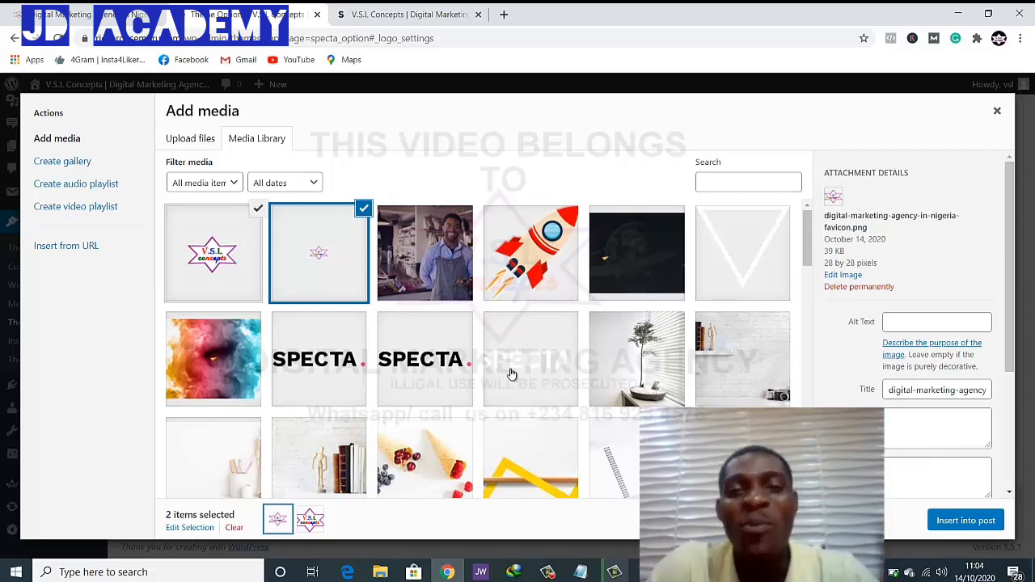
{"action": "left_click", "coordinate": [962, 521]}
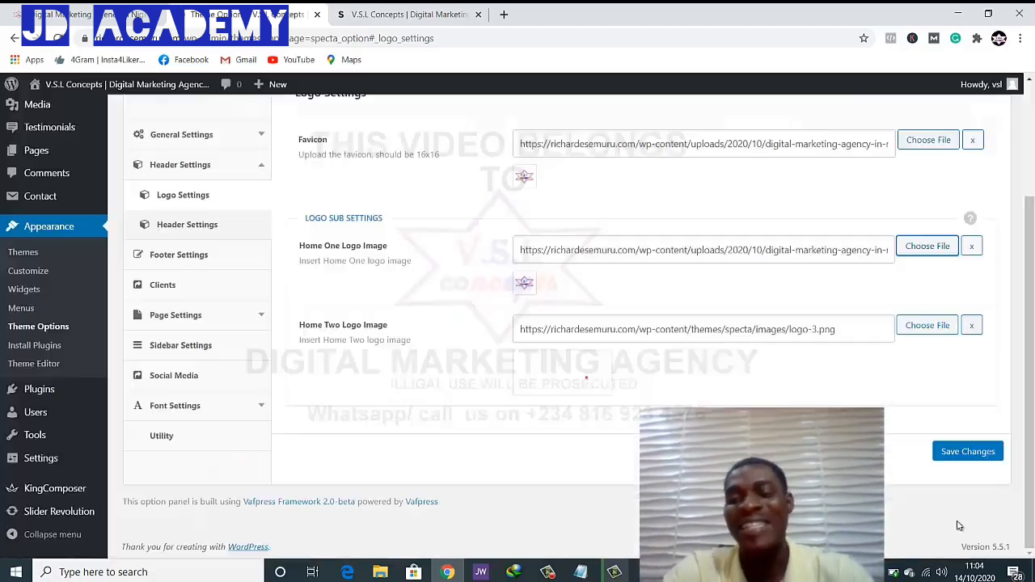
Set the Home Two Logo Image to digital-marketing-agency-in-nigeria-logo.png from the media library and save the logo settings
{"action": "left_click", "coordinate": [918, 327]}
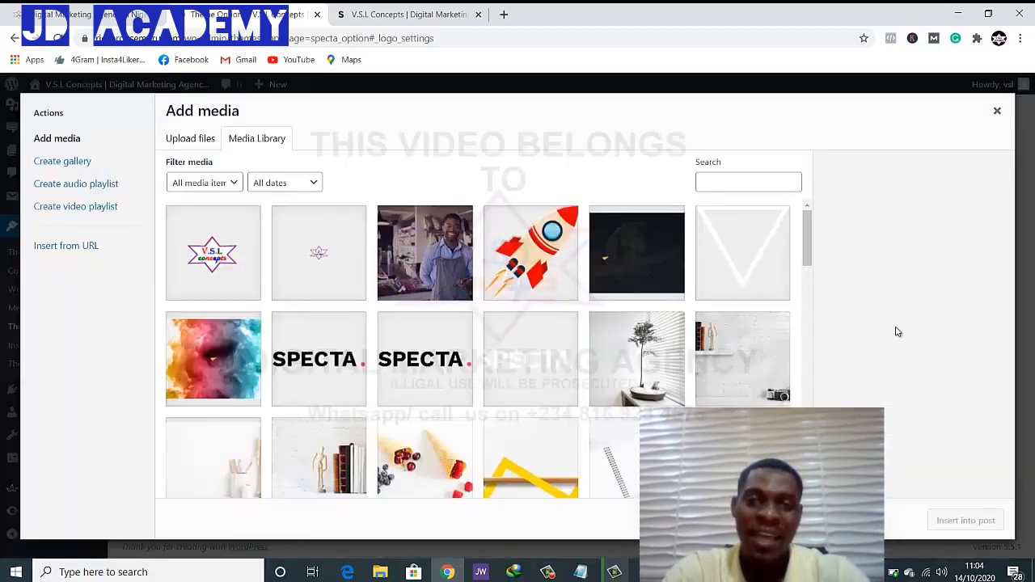
{"action": "left_click", "coordinate": [212, 258]}
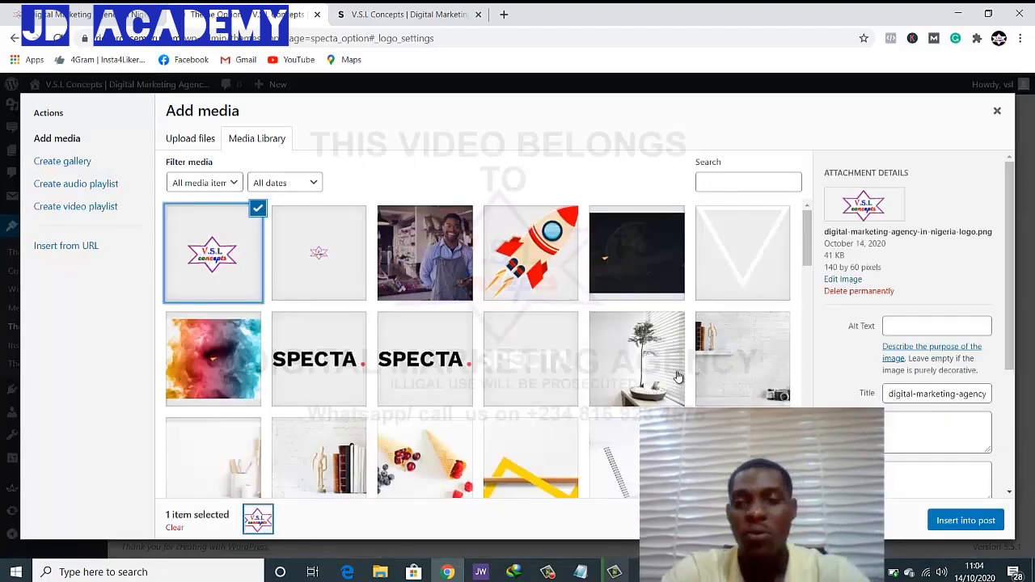
{"action": "left_click", "coordinate": [965, 520]}
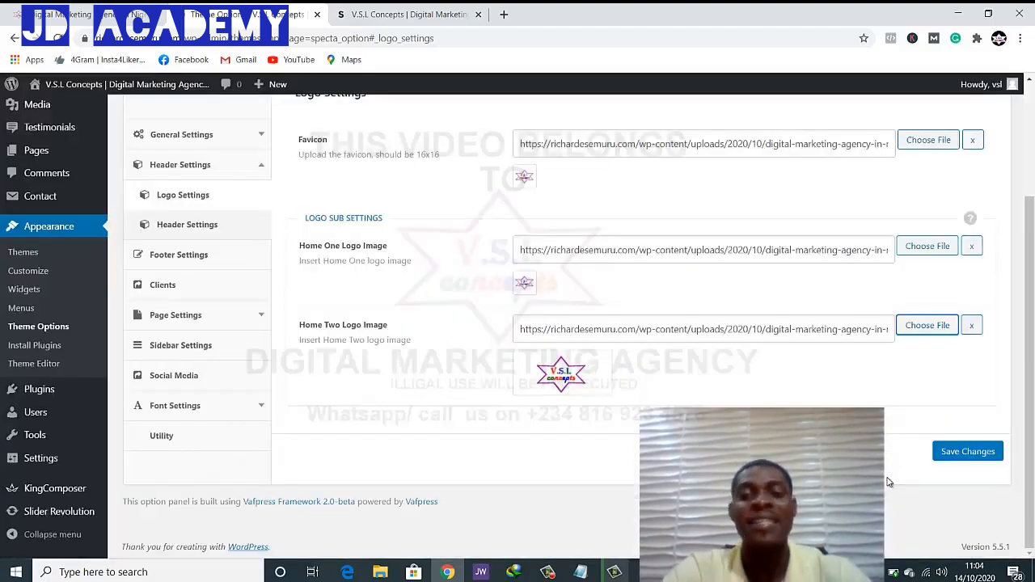
{"action": "left_click", "coordinate": [968, 453]}
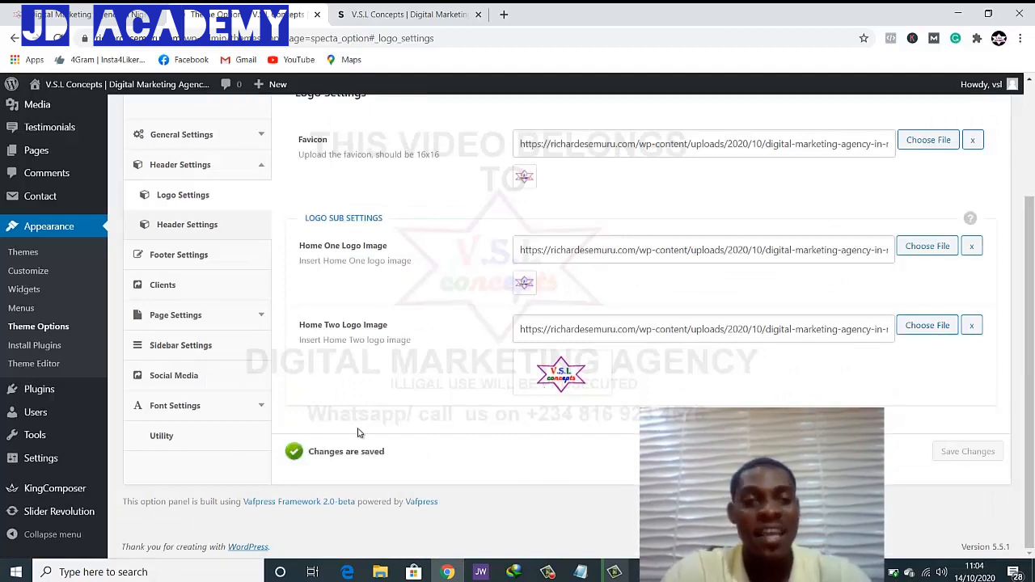
View the live V.S.L Concepts homepage and examine the header logo while looking through the page
{"action": "left_click", "coordinate": [389, 14]}
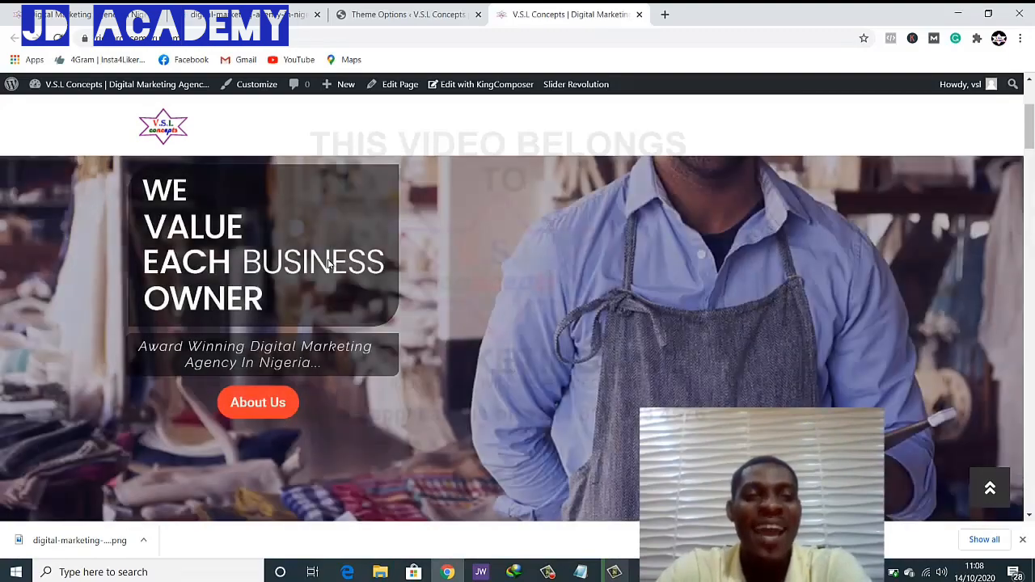
{"action": "scroll", "coordinate": [327, 264], "scroll_direction": "down", "scroll_amount": 5}
{"action": "scroll", "coordinate": [328, 264], "scroll_direction": "up", "scroll_amount": 6}
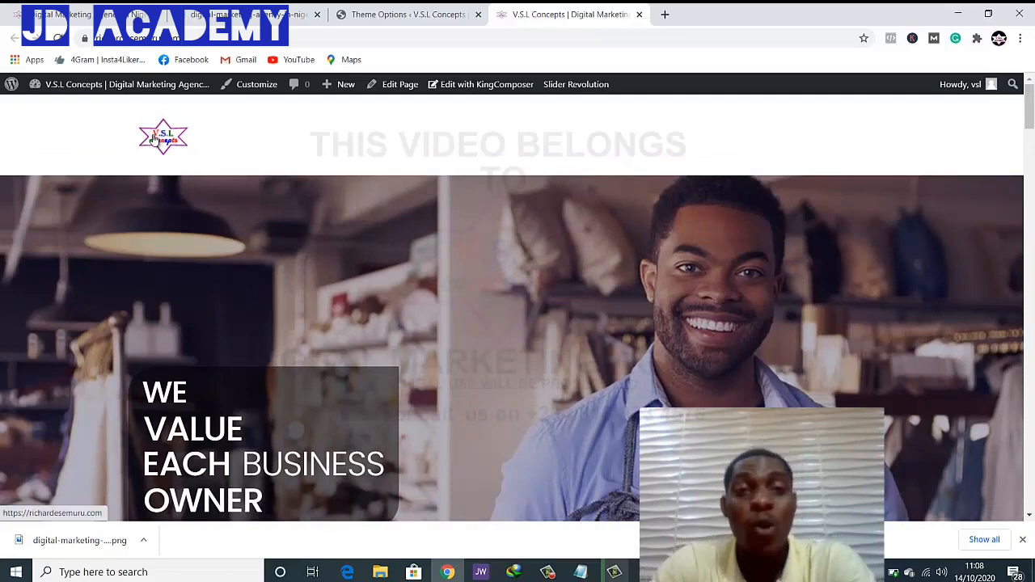
Close the leftover logo image tab and examine the header style choices in the theme's Header Settings
{"action": "left_click", "coordinate": [267, 14]}
{"action": "left_click", "coordinate": [363, 10]}
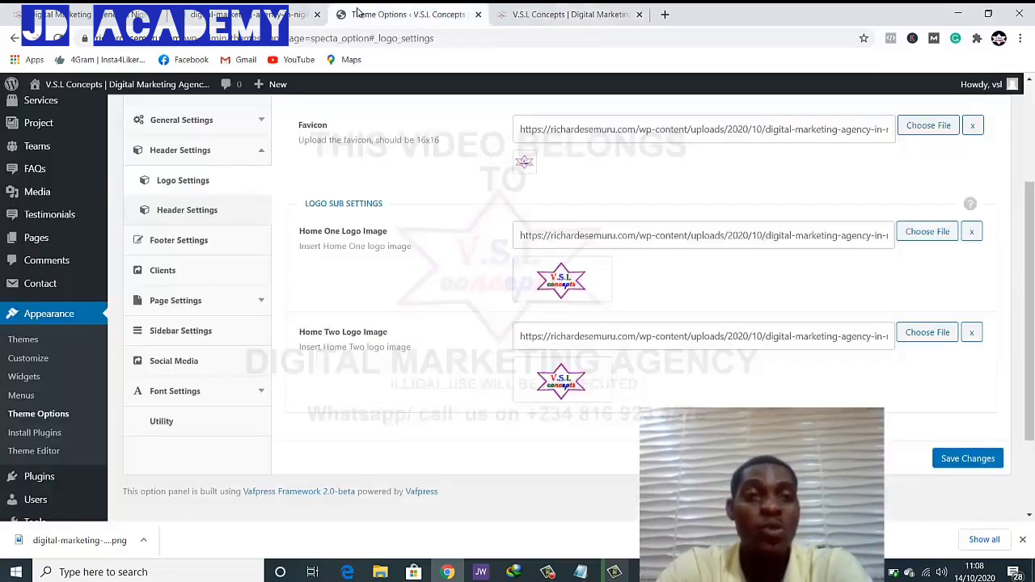
{"action": "left_click", "coordinate": [317, 14]}
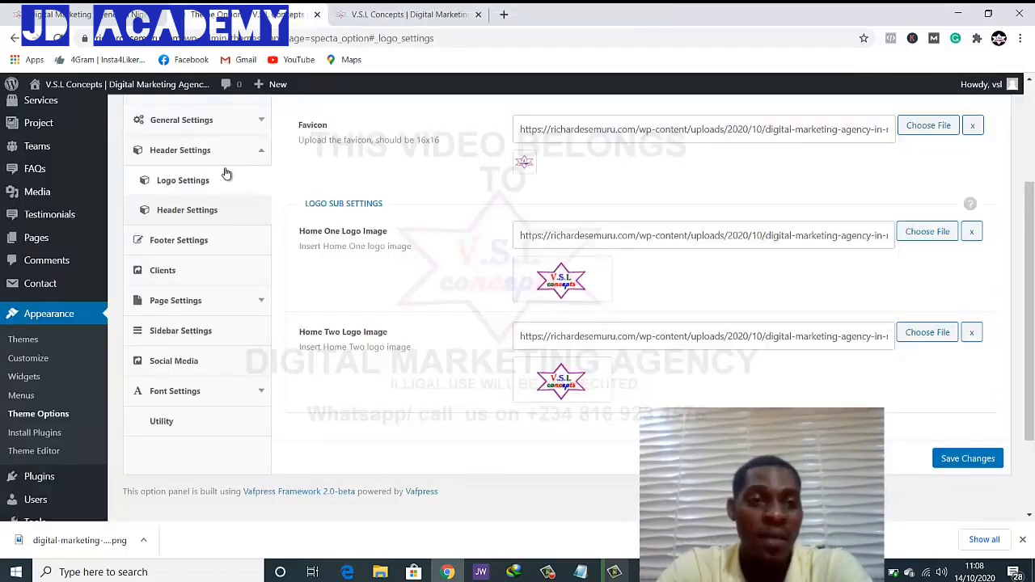
{"action": "left_click", "coordinate": [187, 212]}
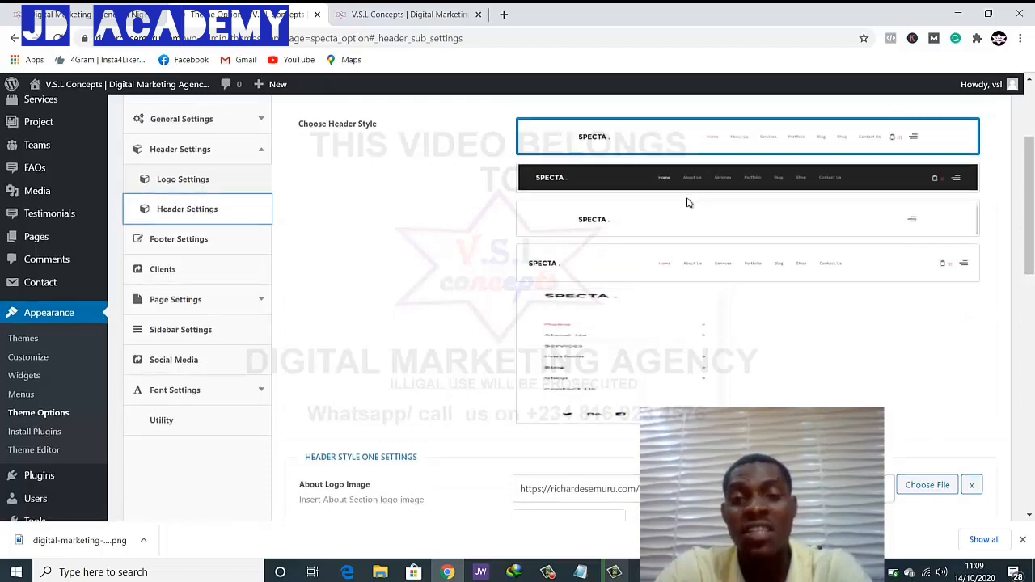
{"action": "scroll", "coordinate": [686, 206], "scroll_direction": "down", "scroll_amount": 1}
{"action": "scroll", "coordinate": [686, 212], "scroll_direction": "up", "scroll_amount": 1}
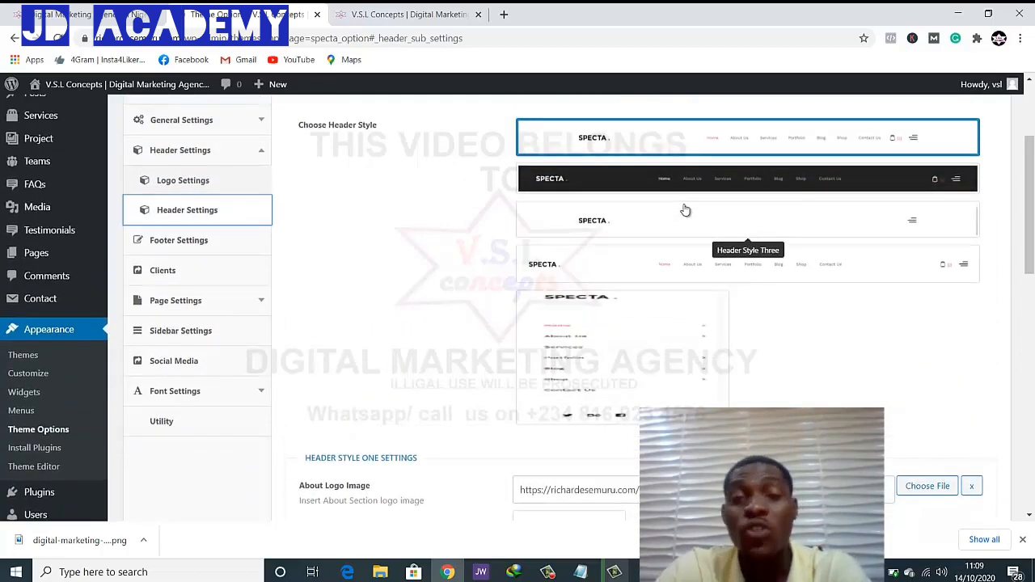
Open the theme's Footer Settings and examine the footer on the live homepage for comparison
{"action": "left_click", "coordinate": [154, 240]}
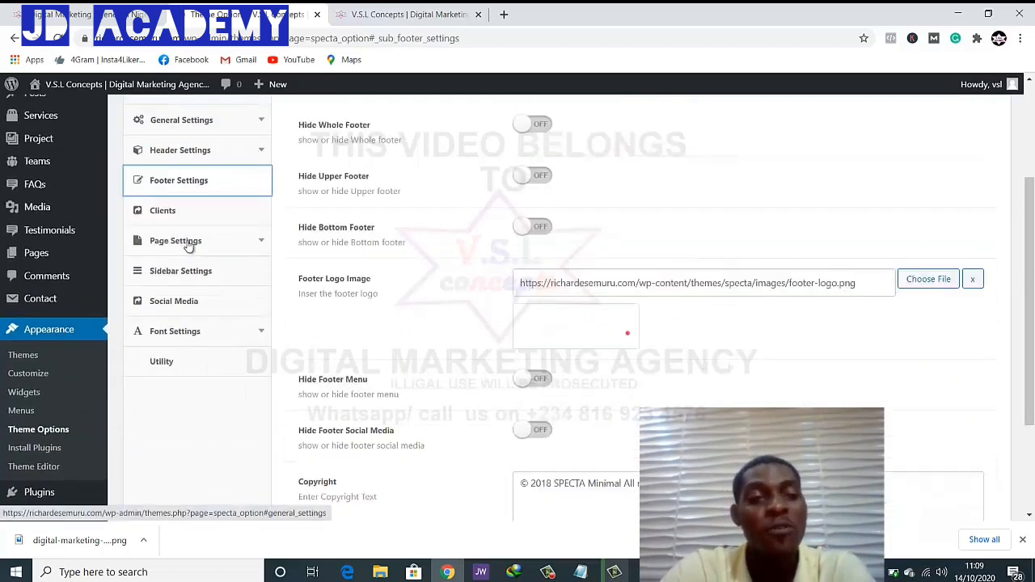
{"action": "scroll", "coordinate": [408, 233], "scroll_direction": "up", "scroll_amount": 1}
{"action": "scroll", "coordinate": [410, 224], "scroll_direction": "up", "scroll_amount": 1}
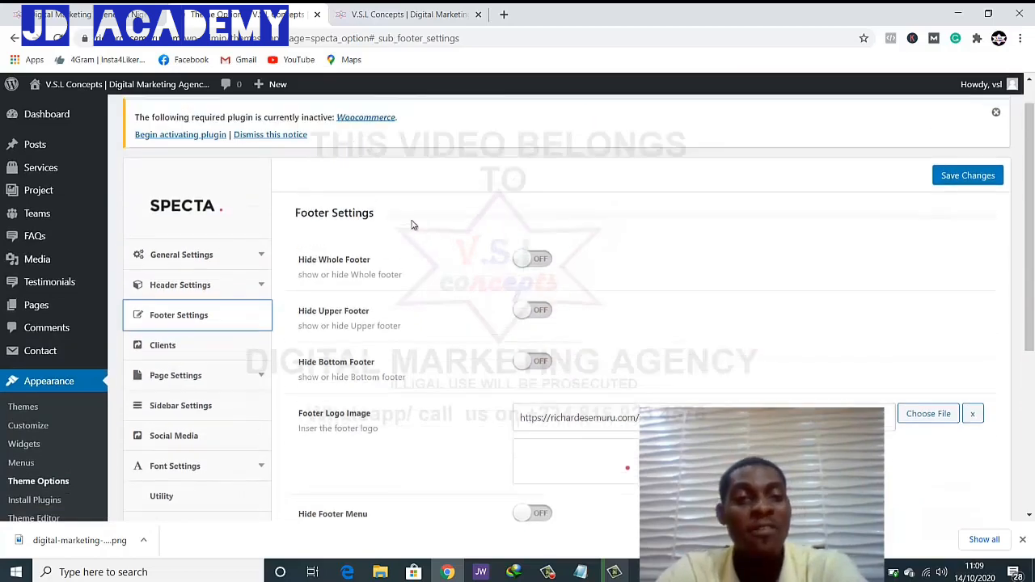
{"action": "scroll", "coordinate": [396, 242], "scroll_direction": "down", "scroll_amount": 1}
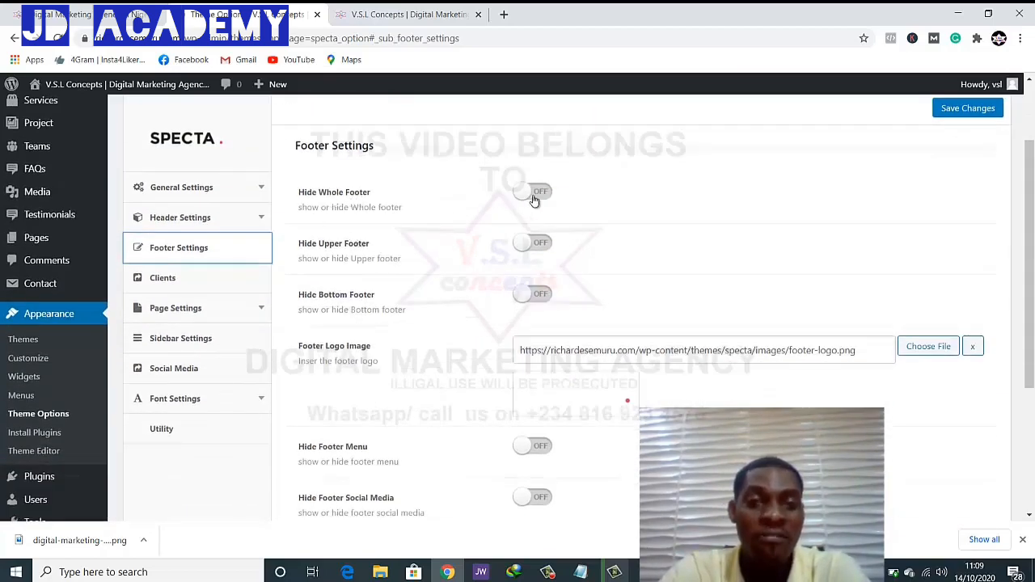
{"action": "left_click", "coordinate": [410, 11]}
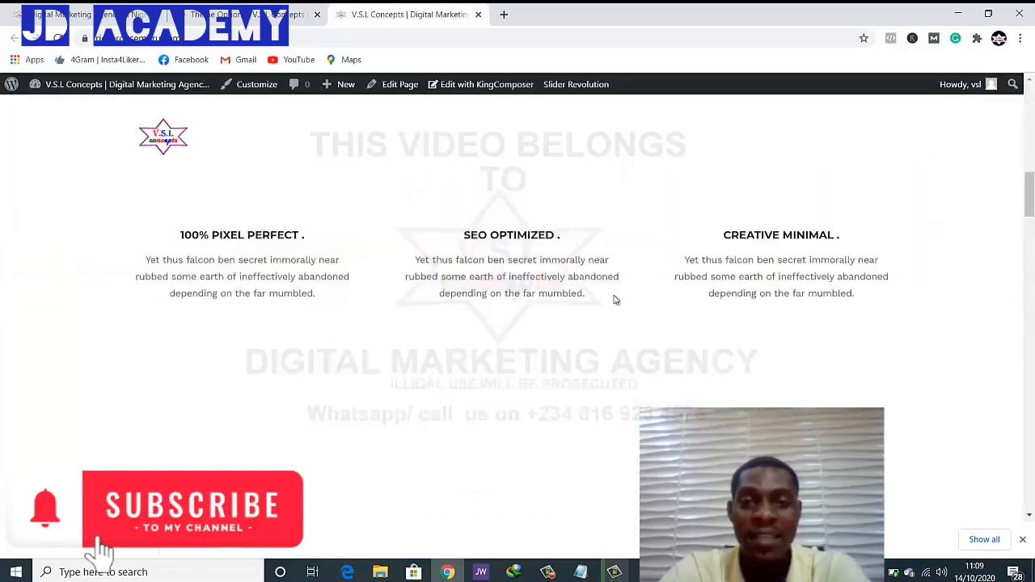
{"action": "scroll", "coordinate": [614, 300], "scroll_direction": "down", "scroll_amount": 10}
{"action": "scroll", "coordinate": [626, 323], "scroll_direction": "down", "scroll_amount": 5}
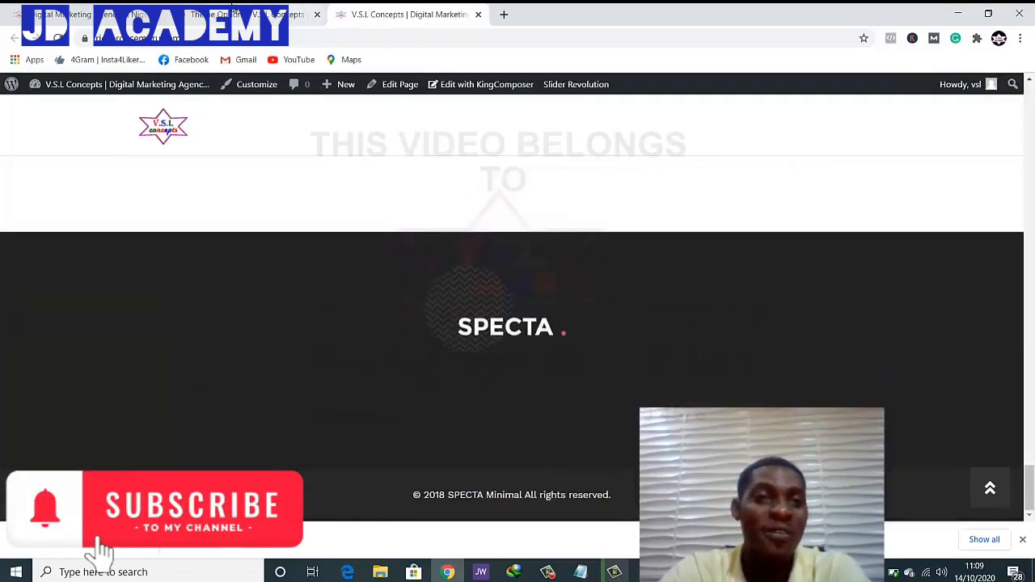
Set the Footer Logo Image to digital-marketing-agency-in-nigeria-logo.png from the media library
{"action": "left_click", "coordinate": [220, 14]}
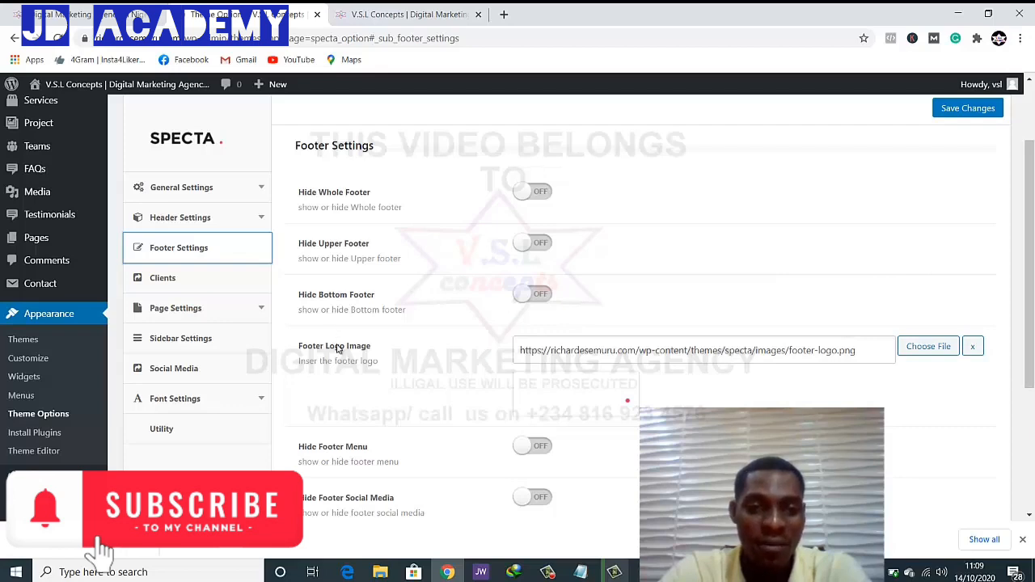
{"action": "left_click", "coordinate": [927, 354]}
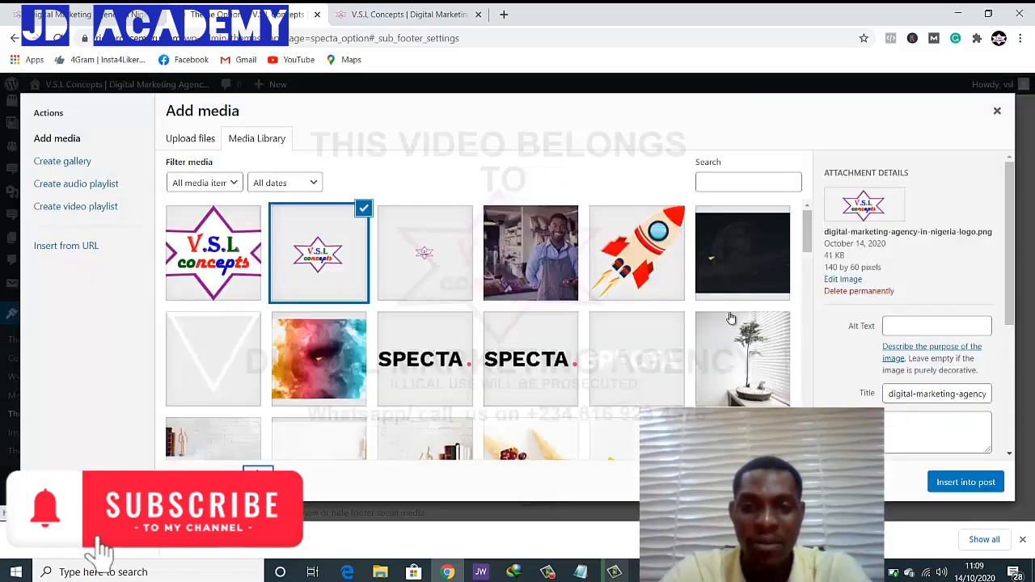
{"action": "left_click", "coordinate": [333, 271]}
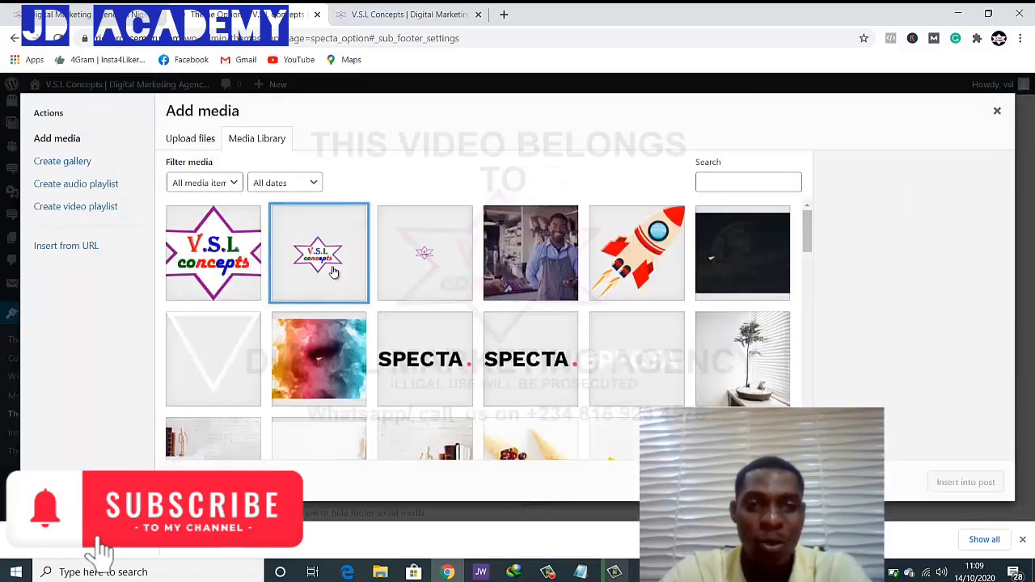
{"action": "left_click", "coordinate": [333, 271]}
{"action": "left_click", "coordinate": [966, 481]}
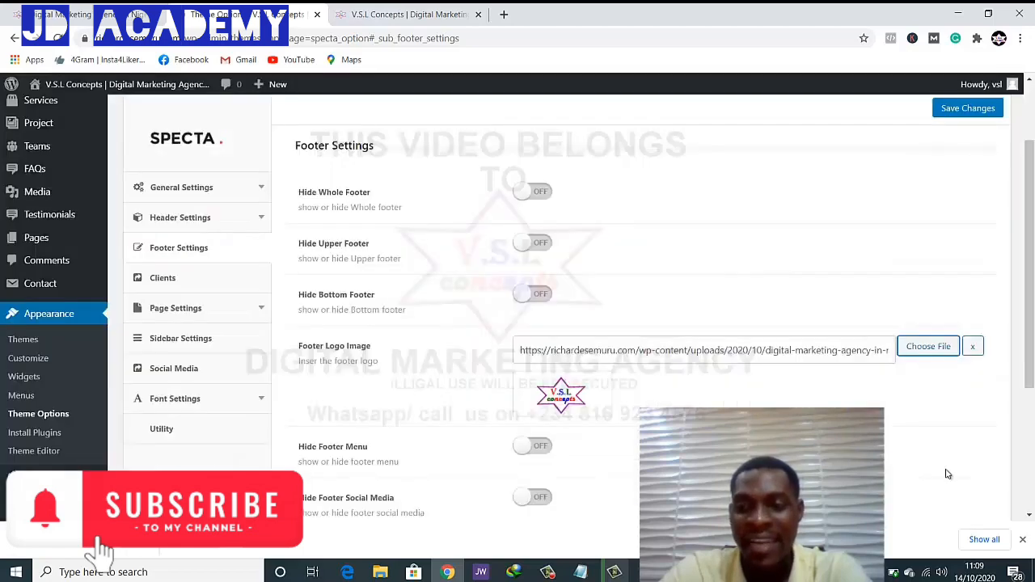
Turn on Hide Footer Menu and Hide Footer Social Media in the footer settings
{"action": "scroll", "coordinate": [867, 289], "scroll_direction": "down", "scroll_amount": 3}
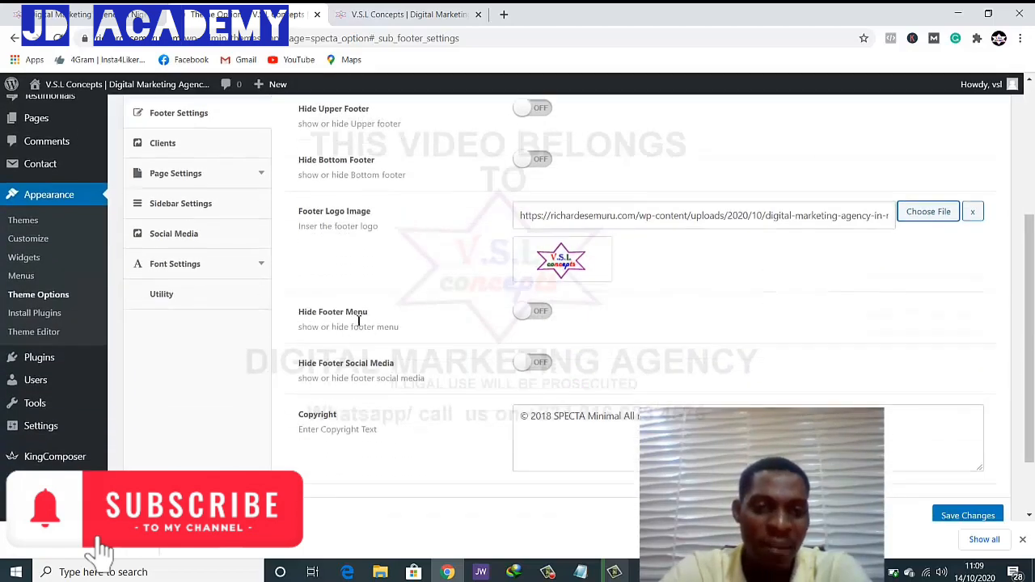
{"action": "left_click", "coordinate": [522, 319]}
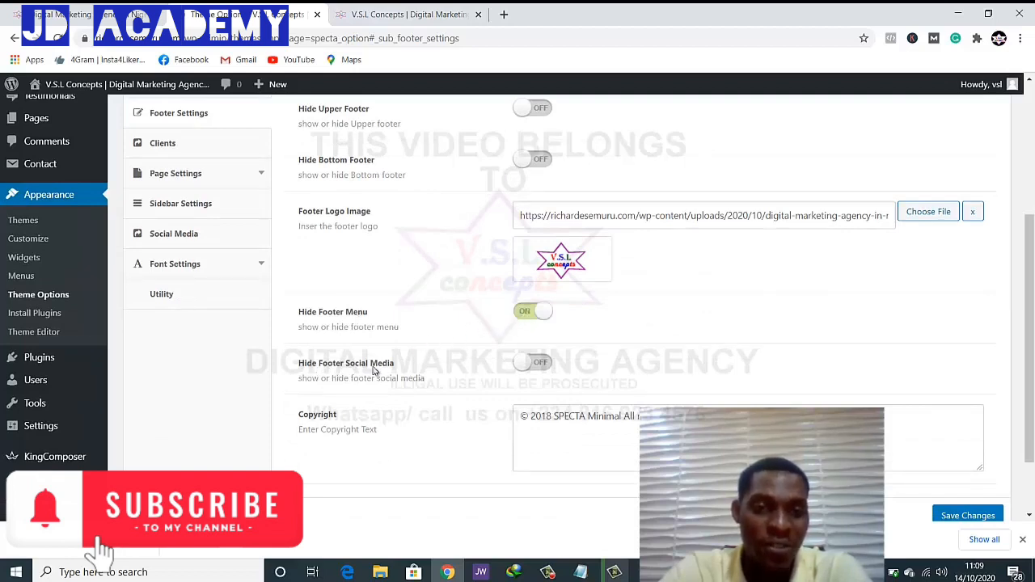
{"action": "left_click", "coordinate": [527, 366]}
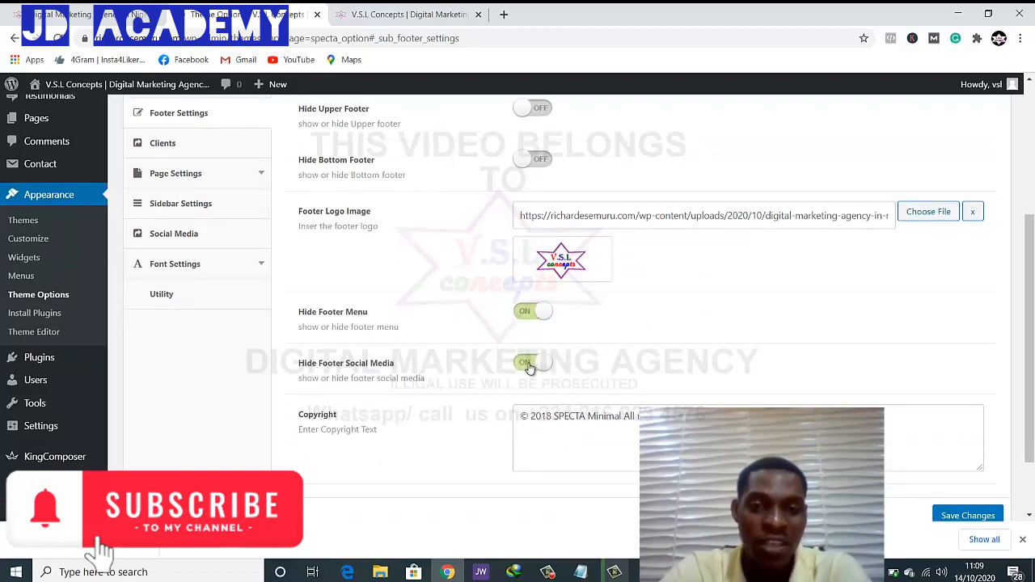
Check the new site's footer copyright line and copy the complete copyright text from the existing V.S.L Concepts website's footer
{"action": "left_click", "coordinate": [445, 14]}
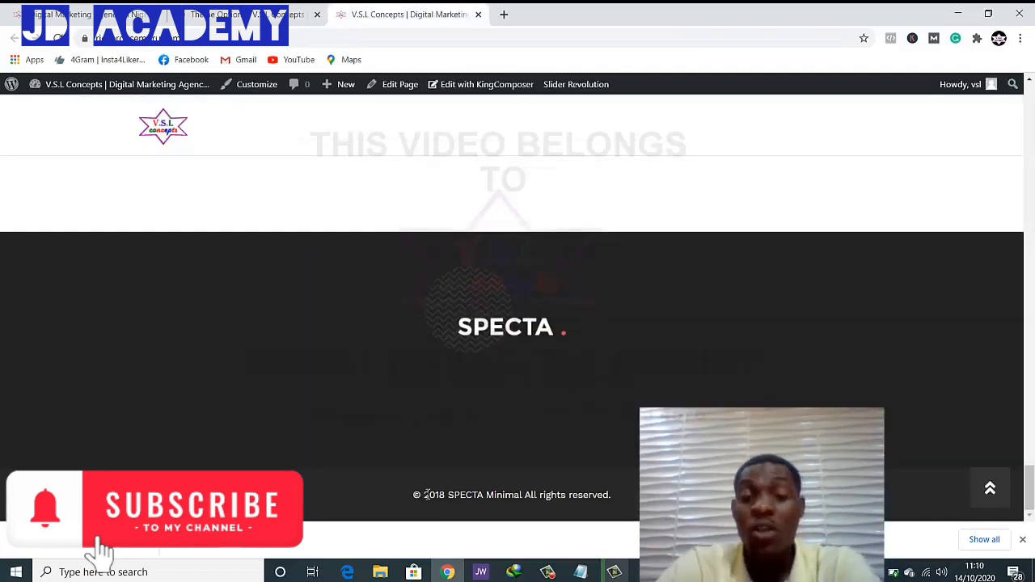
{"action": "left_click_drag", "start_coordinate": [426, 495], "coordinate": [458, 495]}
{"action": "left_click", "coordinate": [463, 497]}
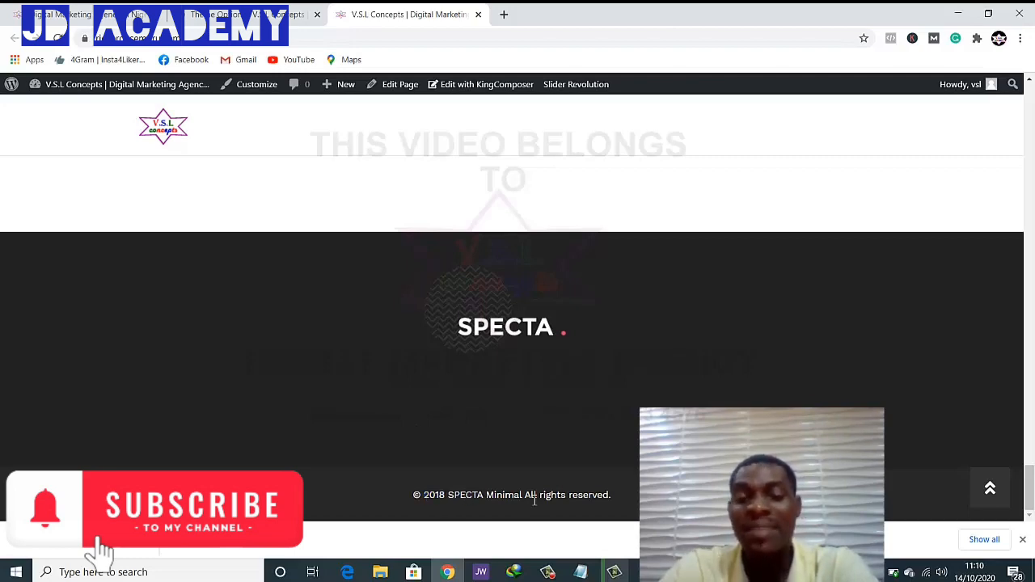
{"action": "left_click", "coordinate": [96, 13]}
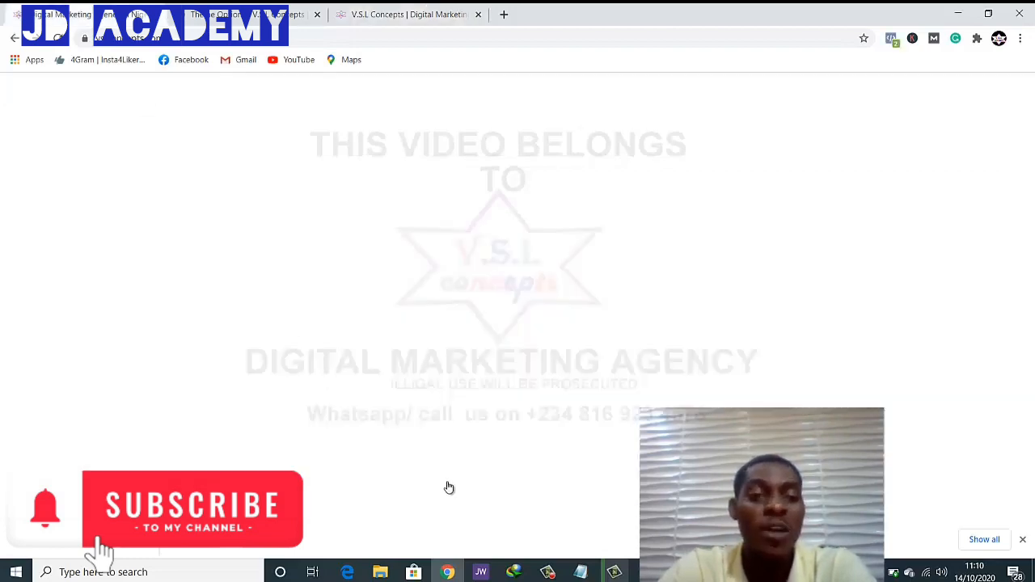
{"action": "scroll", "coordinate": [491, 443], "scroll_direction": "down", "scroll_amount": 10}
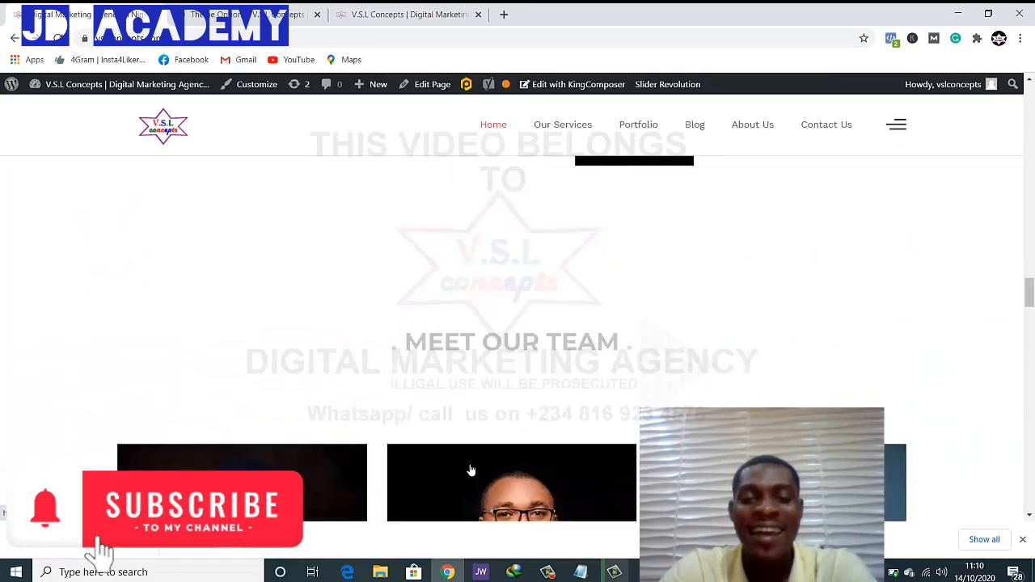
{"action": "scroll", "coordinate": [468, 469], "scroll_direction": "down", "scroll_amount": 10}
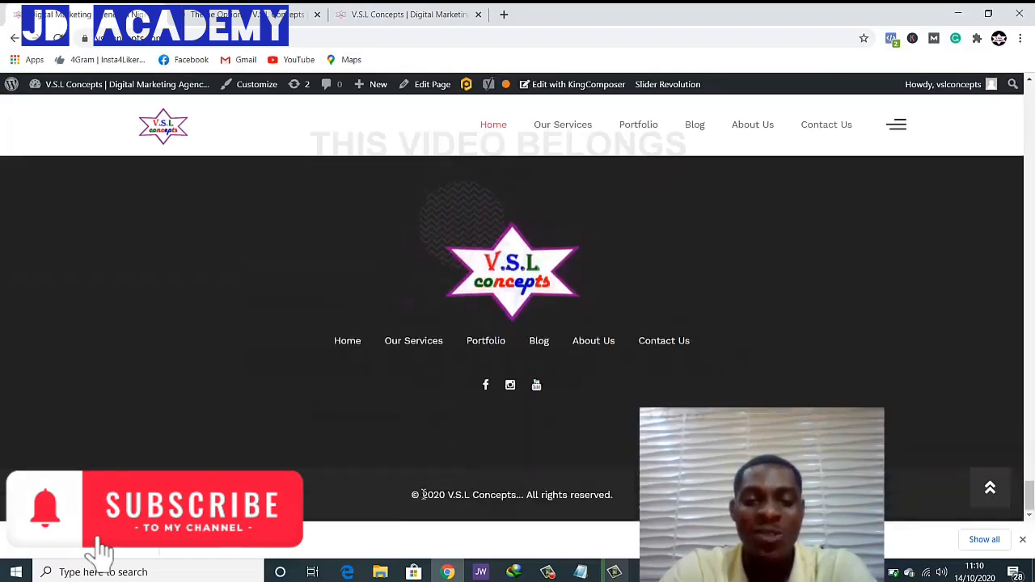
{"action": "left_click_drag", "start_coordinate": [430, 495], "coordinate": [401, 497]}
{"action": "key", "text": "ctrl+c"}
{"action": "left_click", "coordinate": [618, 502]}
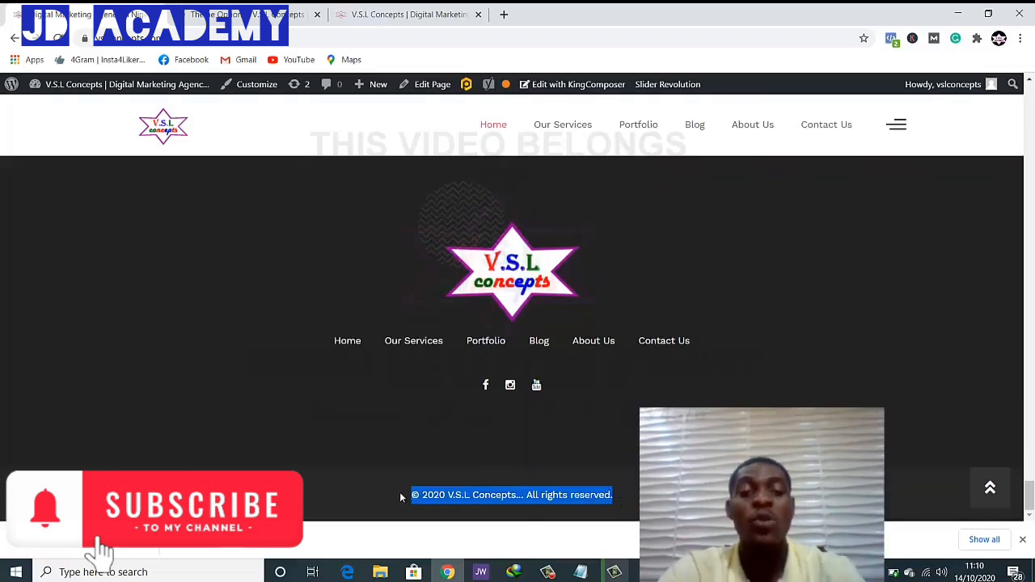
Replace the footer's Copyright text with "© 2020 V.S.L Concepts... All rights reserved." and save the footer settings
{"action": "left_click", "coordinate": [425, 10]}
{"action": "left_click", "coordinate": [295, 17]}
{"action": "scroll", "coordinate": [721, 394], "scroll_direction": "down", "scroll_amount": 2}
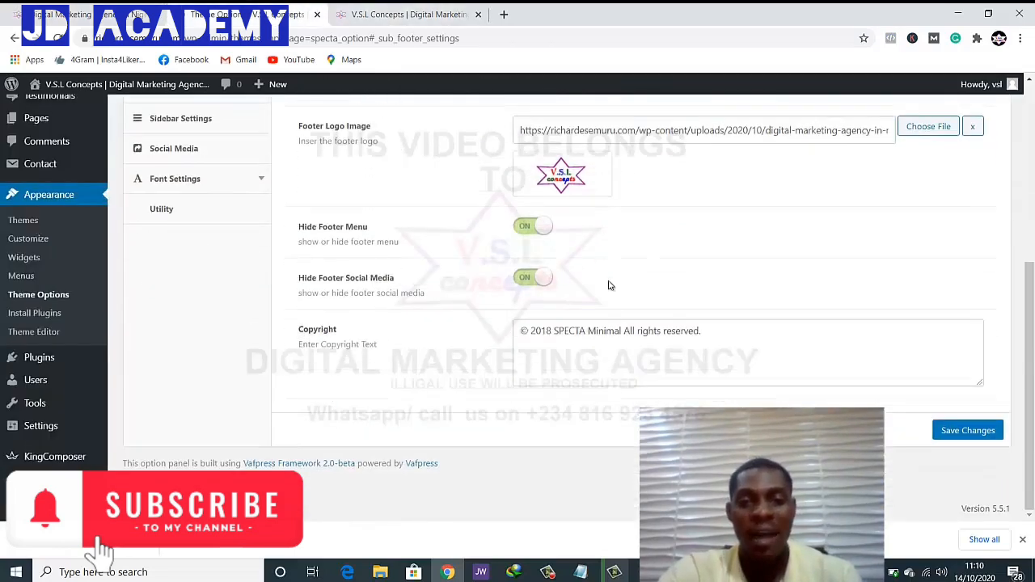
{"action": "double_click", "coordinate": [613, 333]}
{"action": "left_click", "coordinate": [714, 337]}
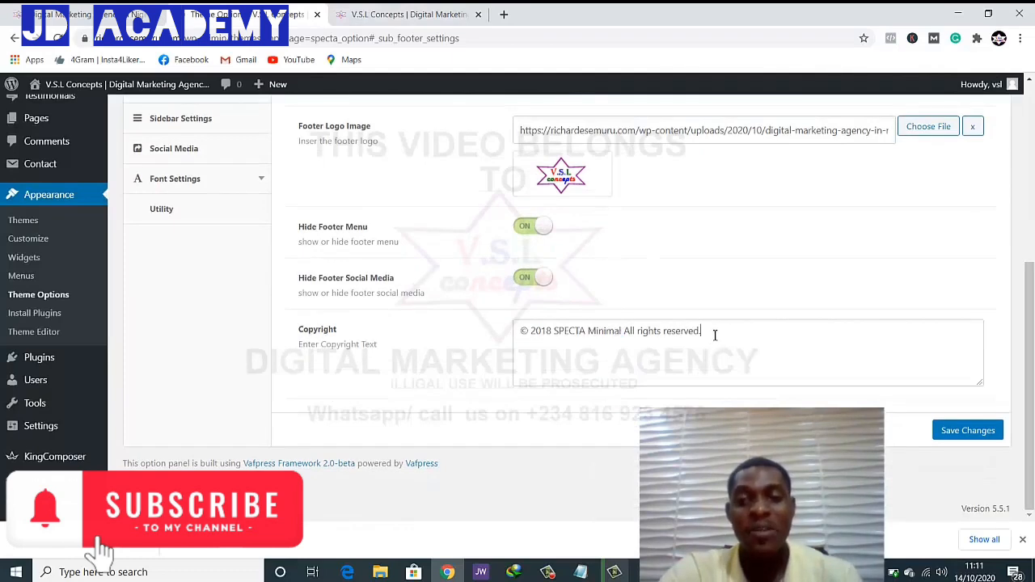
{"action": "left_click_drag", "start_coordinate": [686, 334], "coordinate": [508, 324]}
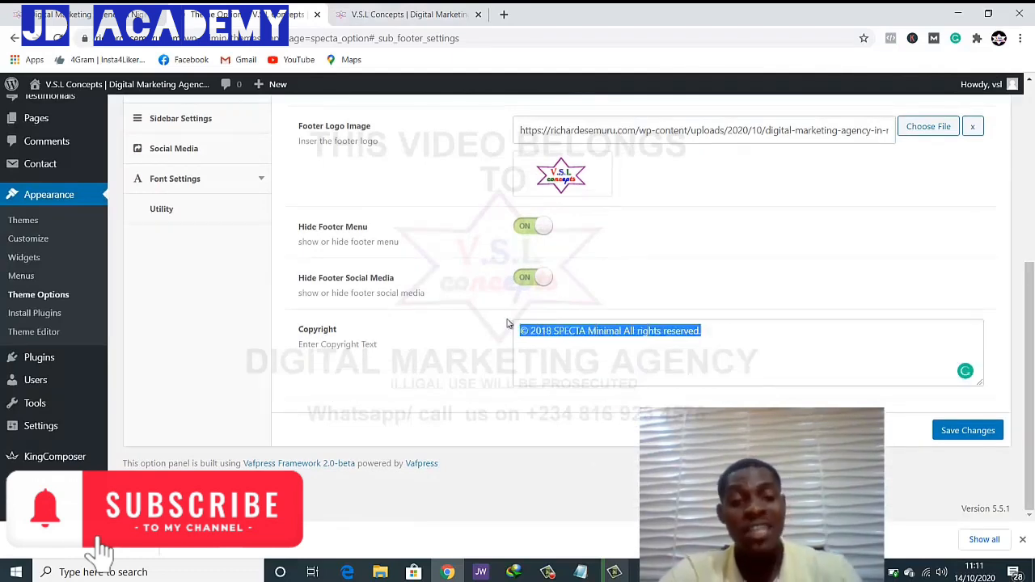
{"action": "key", "text": "ctrl+v"}
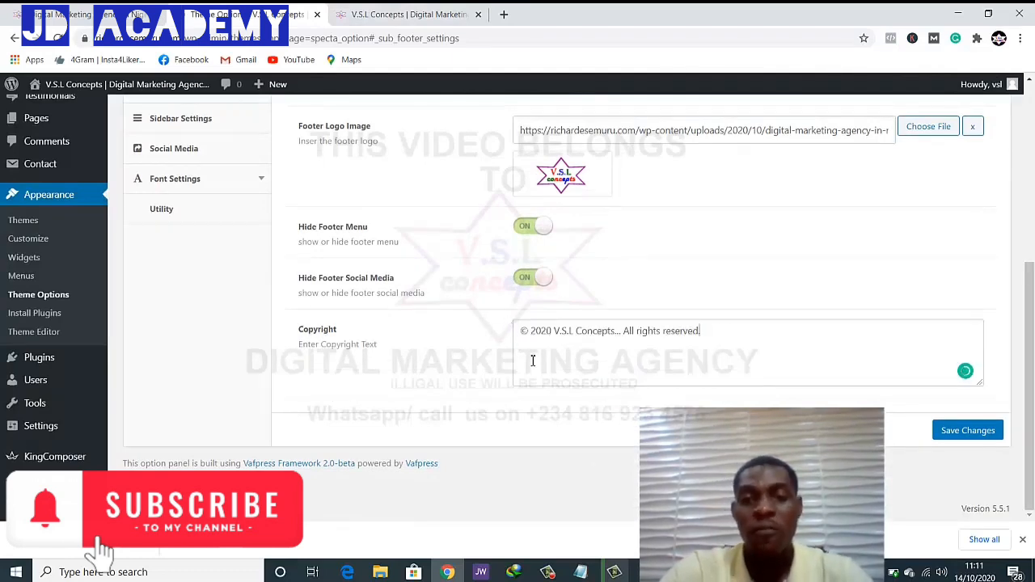
{"action": "left_click", "coordinate": [967, 431]}
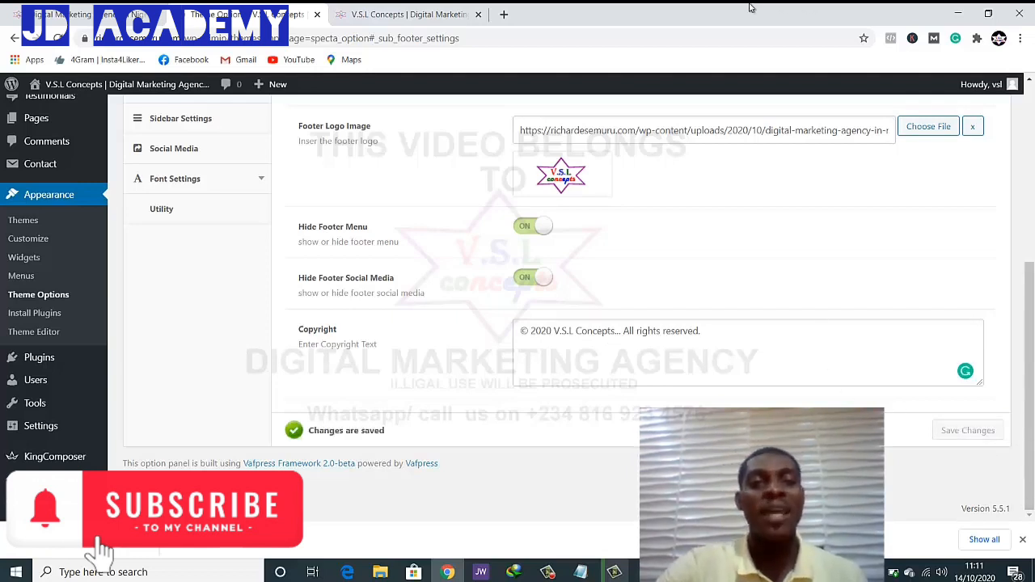
Reload the live homepage and examine the footer's logo and copyright line
{"action": "left_click", "coordinate": [396, 9]}
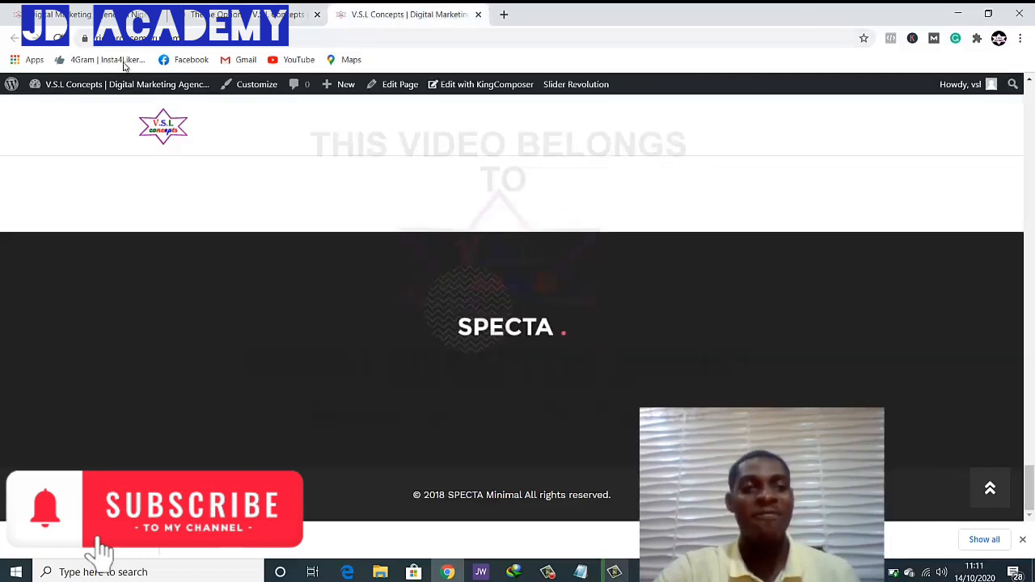
{"action": "left_click", "coordinate": [58, 38]}
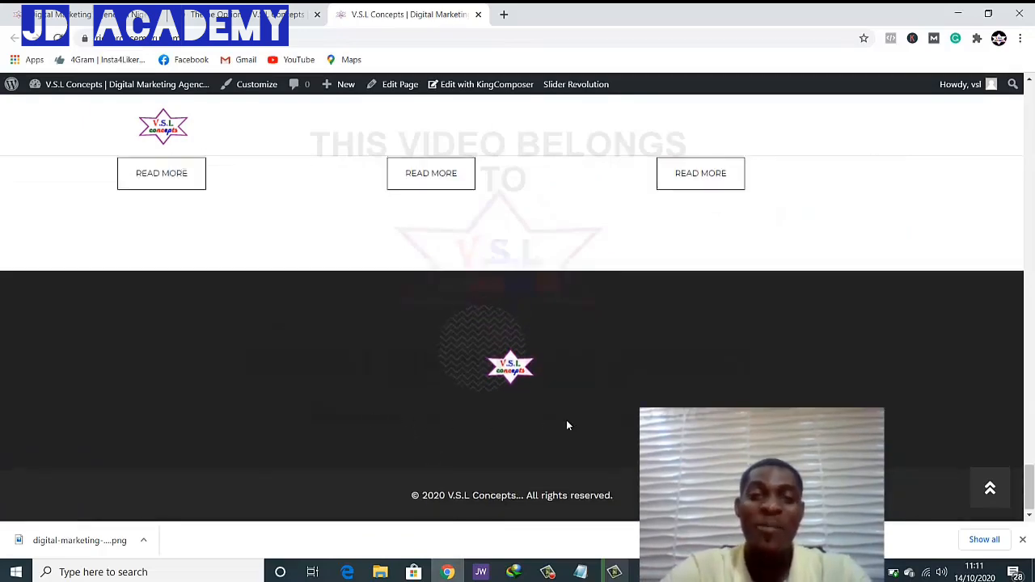
{"action": "scroll", "coordinate": [566, 420], "scroll_direction": "up", "scroll_amount": 10}
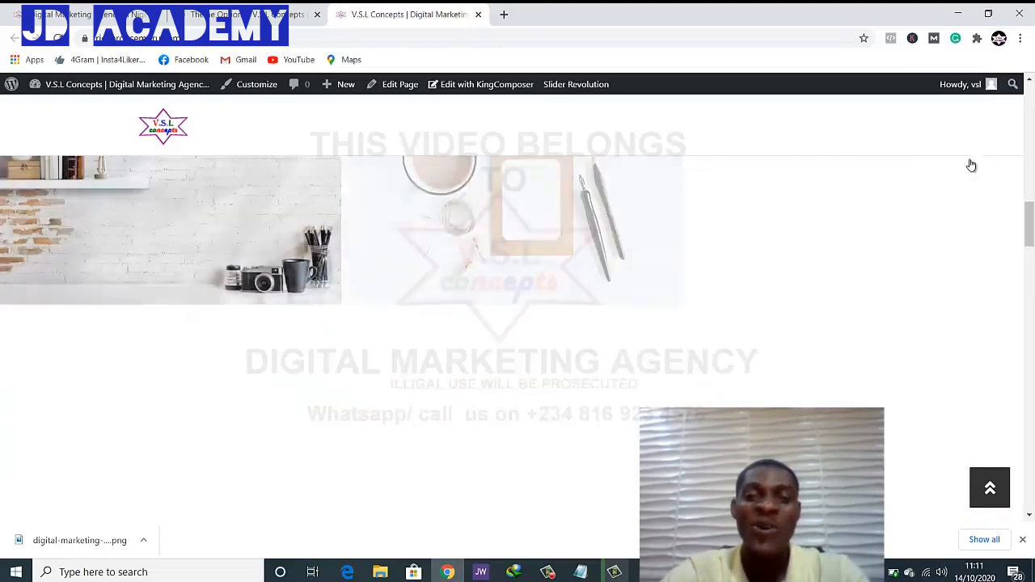
{"action": "scroll", "coordinate": [703, 347], "scroll_direction": "down", "scroll_amount": 5}
{"action": "scroll", "coordinate": [701, 345], "scroll_direction": "down", "scroll_amount": 10}
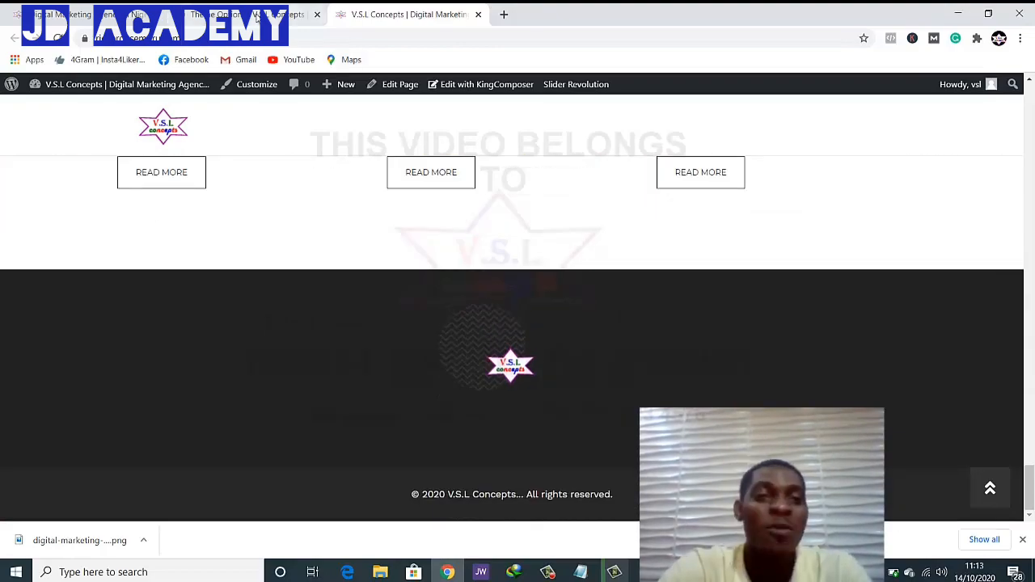
Return to the theme options and examine the title, link and logo fields in the Clients section
{"action": "left_click", "coordinate": [257, 16]}
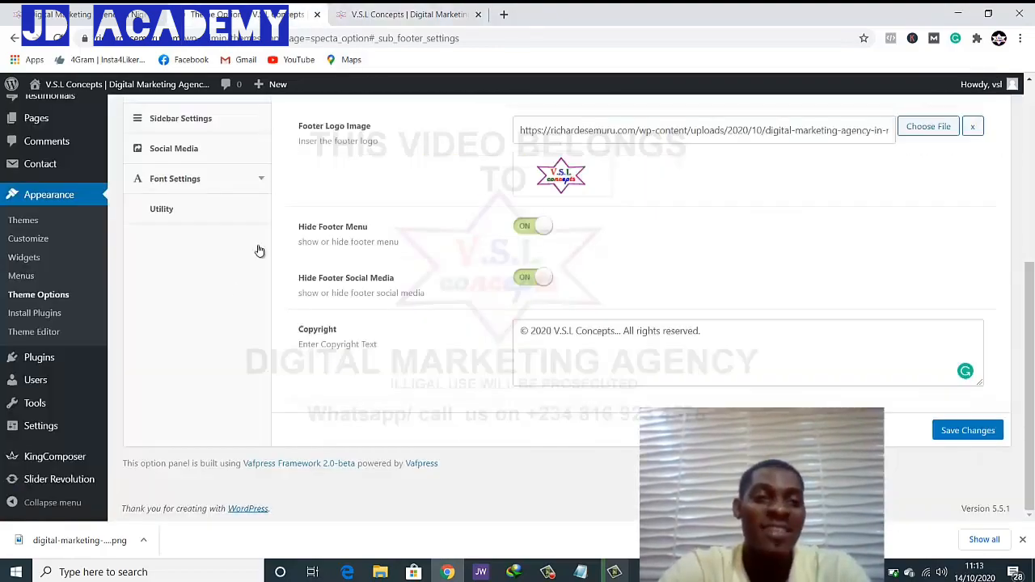
{"action": "scroll", "coordinate": [227, 298], "scroll_direction": "up", "scroll_amount": 6}
{"action": "scroll", "coordinate": [187, 318], "scroll_direction": "down", "scroll_amount": 1}
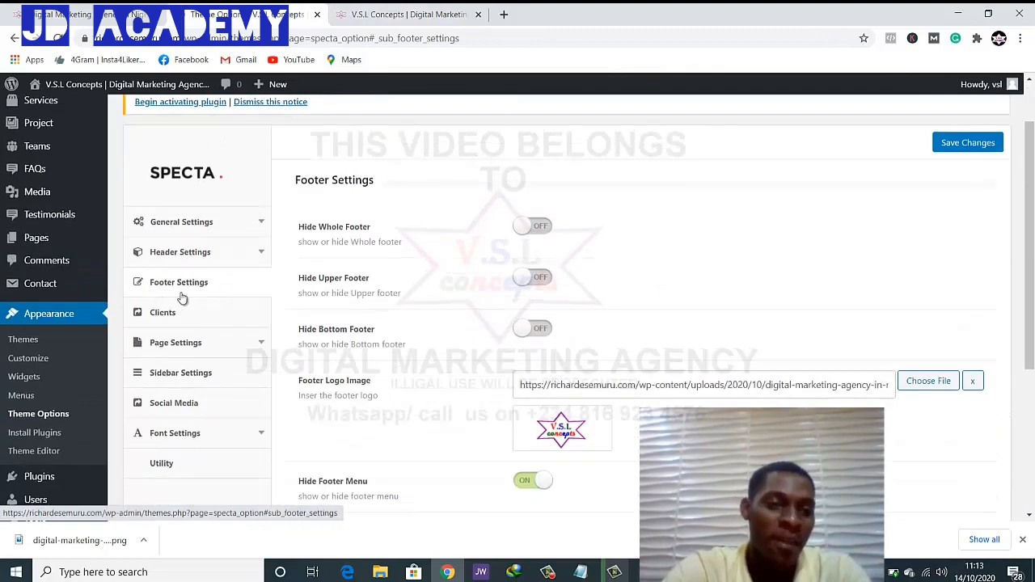
{"action": "left_click", "coordinate": [186, 317]}
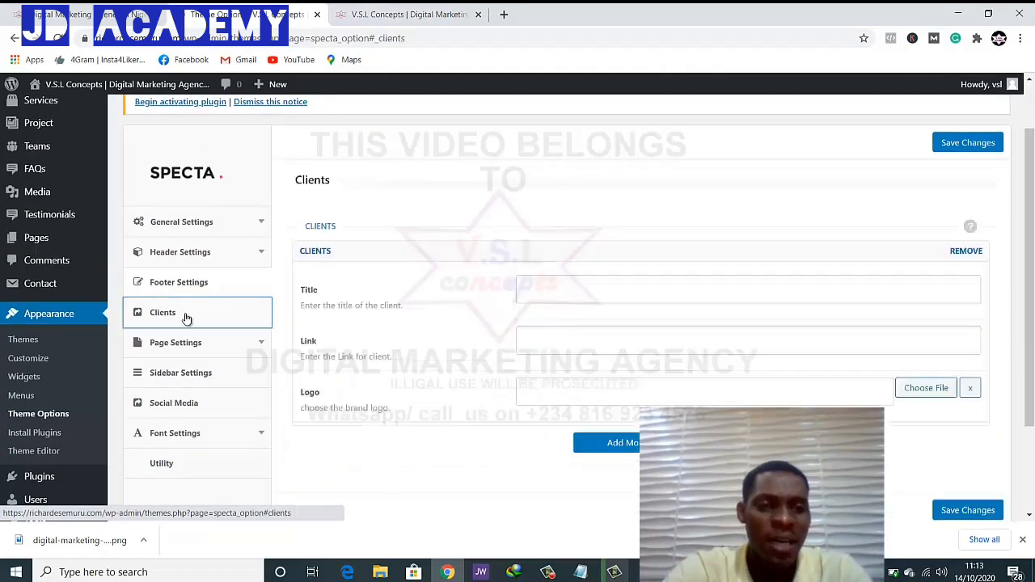
{"action": "scroll", "coordinate": [445, 342], "scroll_direction": "down", "scroll_amount": 1}
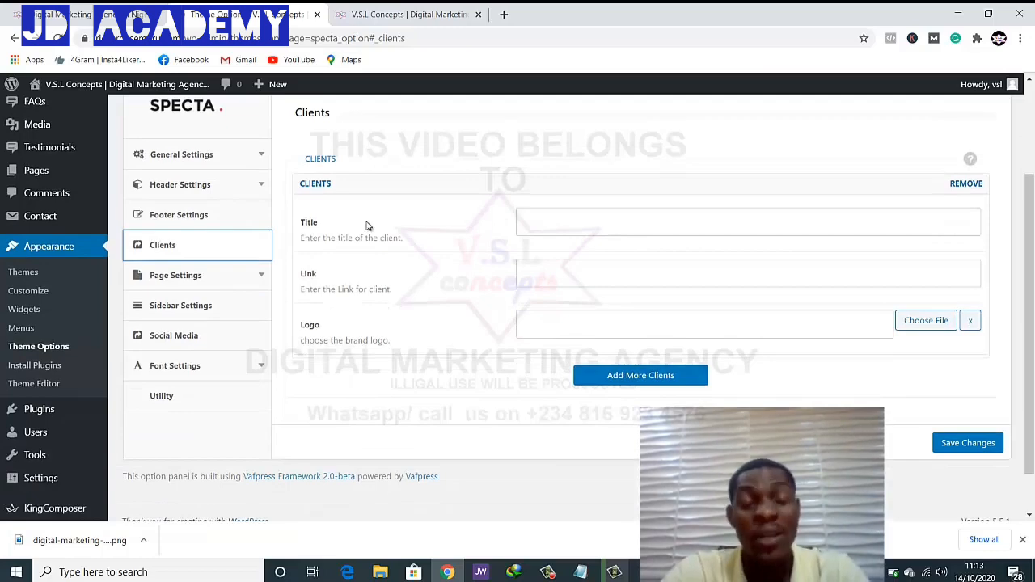
Examine the title, sidebar and layout options for the search, archive and author pages in the page settings
{"action": "left_click", "coordinate": [180, 282]}
{"action": "scroll", "coordinate": [393, 307], "scroll_direction": "down", "scroll_amount": 2}
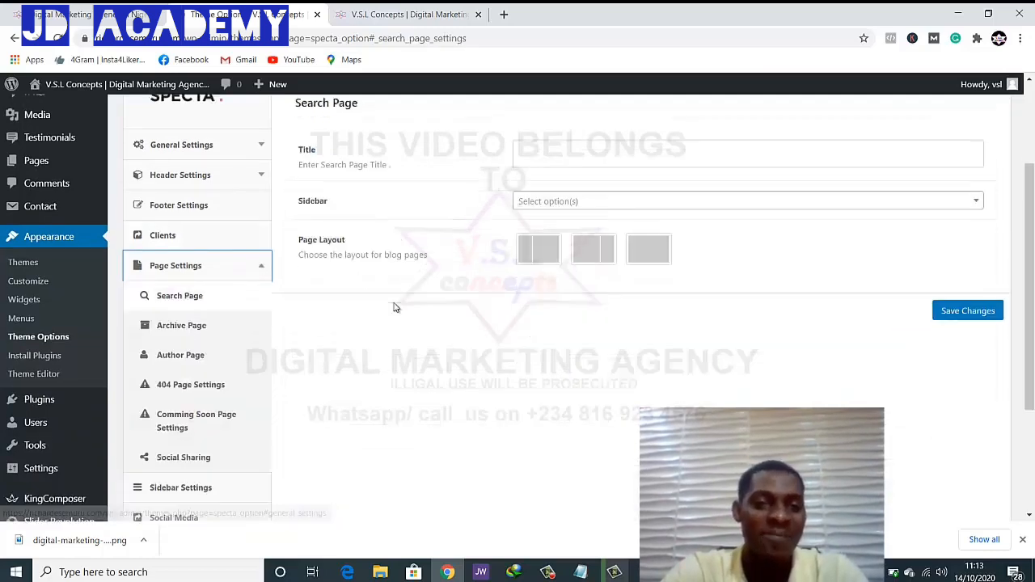
{"action": "left_click", "coordinate": [178, 272]}
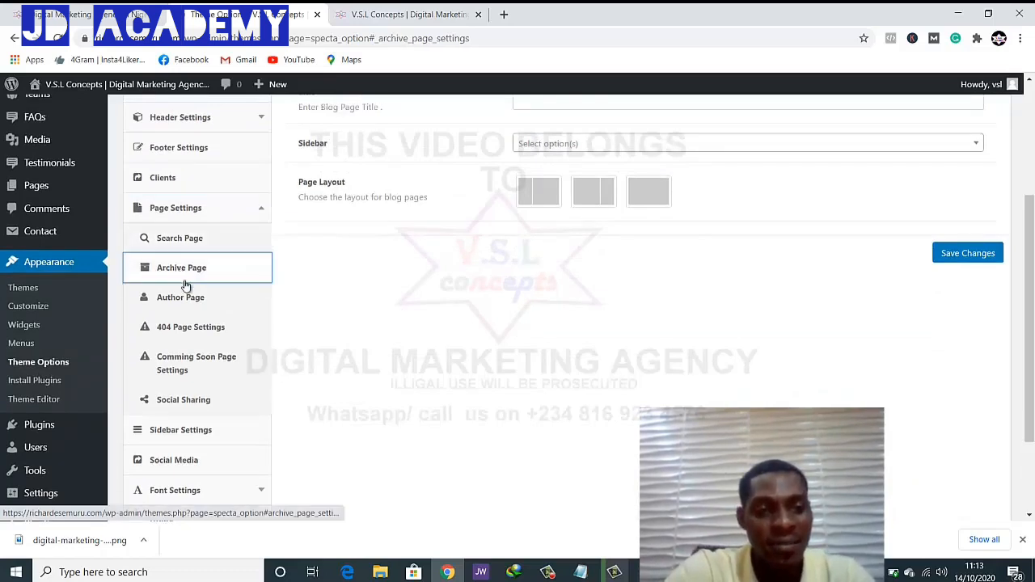
{"action": "left_click", "coordinate": [185, 306]}
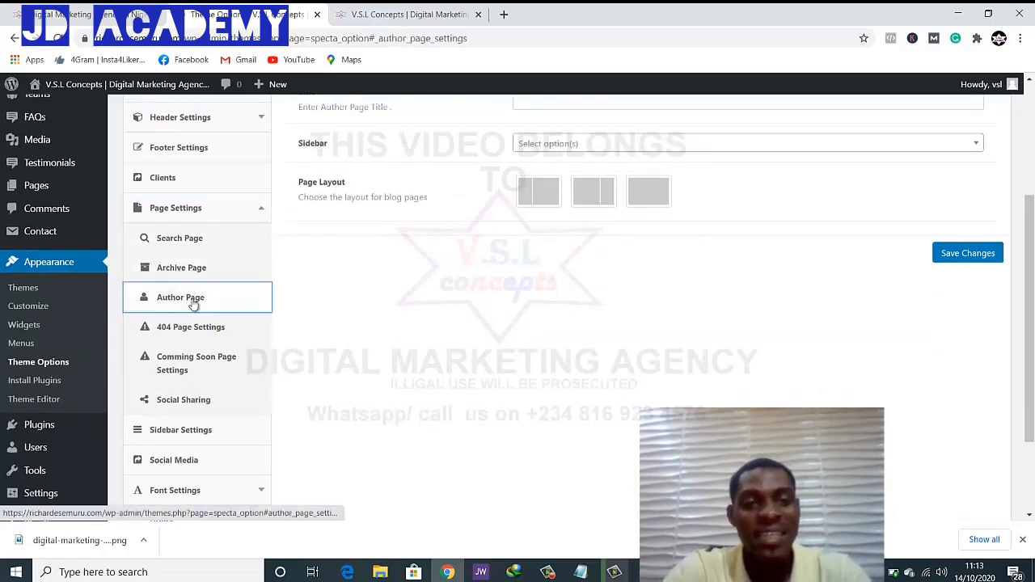
Replace the 404 page's error image with the large V.S.L Concepts star logo from the media library
{"action": "left_click", "coordinate": [198, 332]}
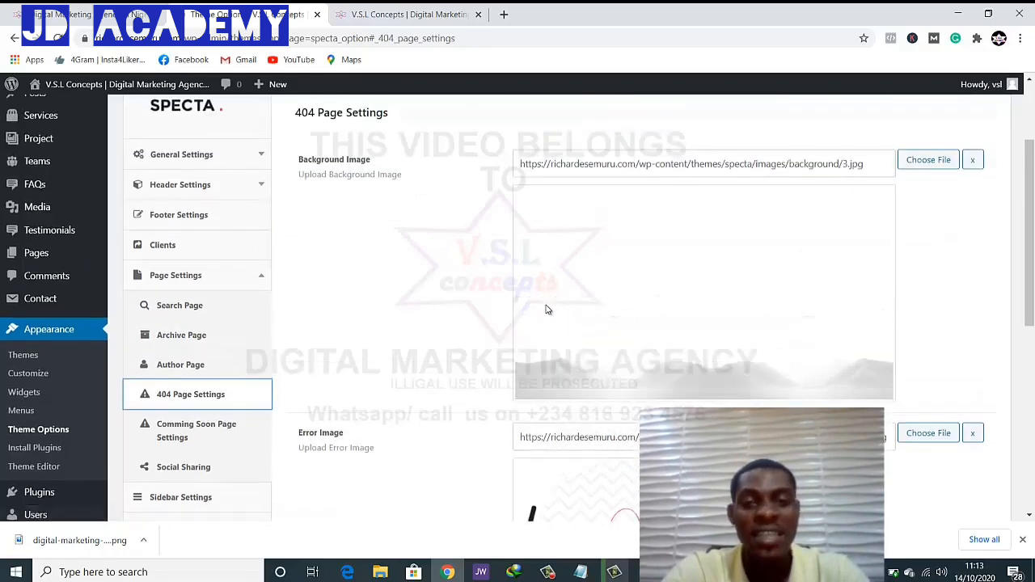
{"action": "scroll", "coordinate": [619, 299], "scroll_direction": "down", "scroll_amount": 2}
{"action": "scroll", "coordinate": [620, 342], "scroll_direction": "down", "scroll_amount": 1}
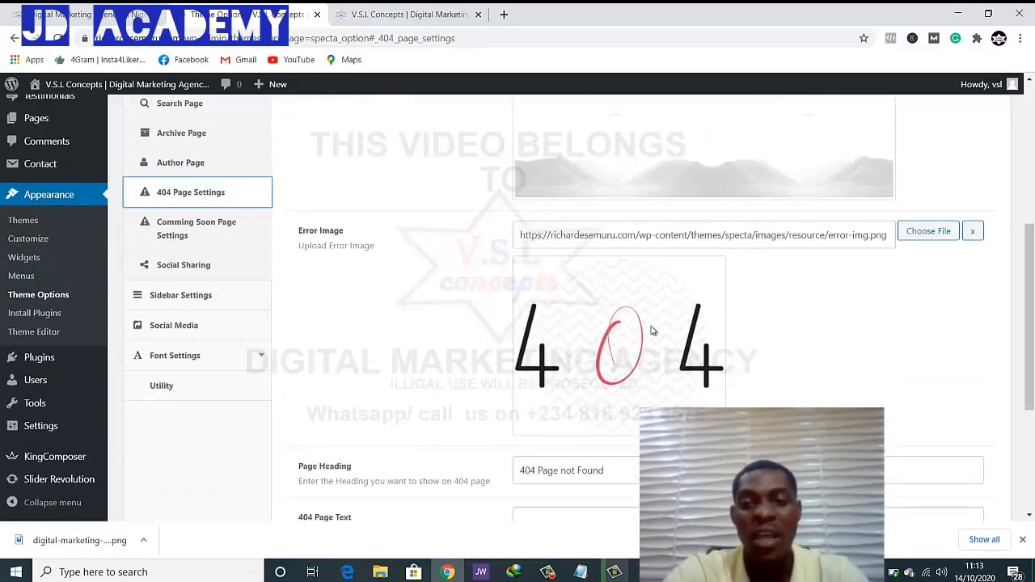
{"action": "left_click", "coordinate": [936, 234]}
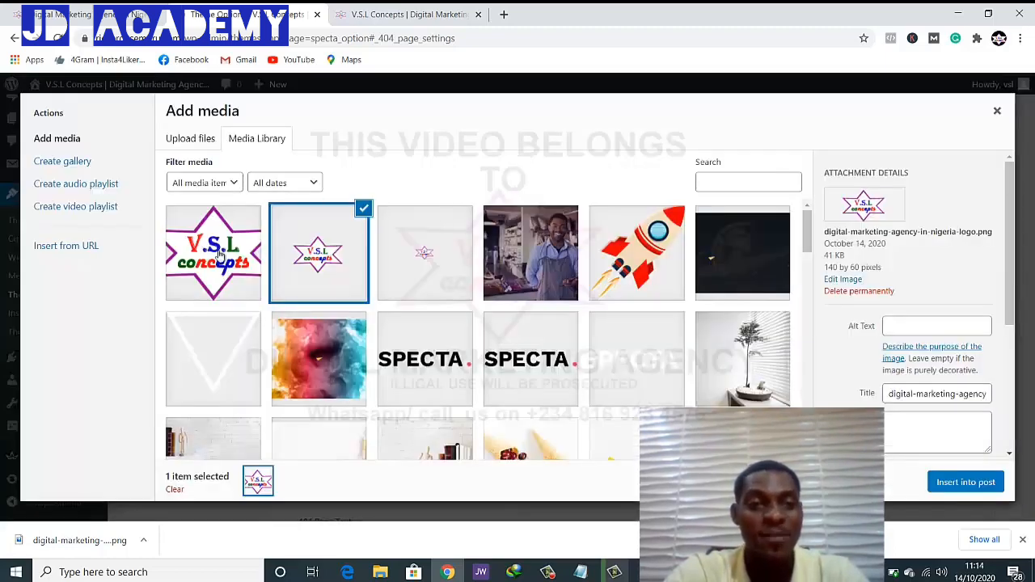
{"action": "left_click", "coordinate": [218, 254]}
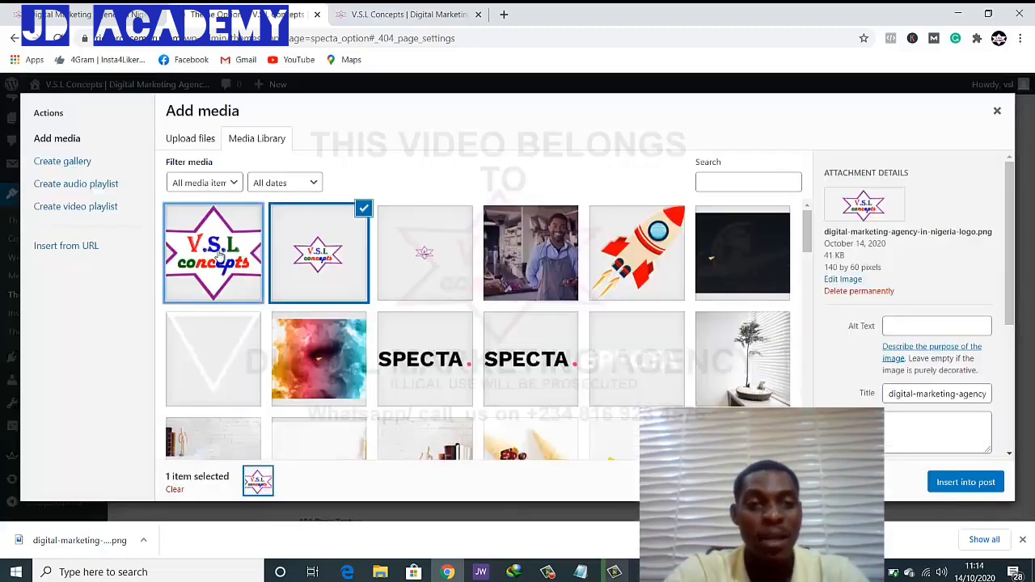
{"action": "left_click", "coordinate": [939, 483]}
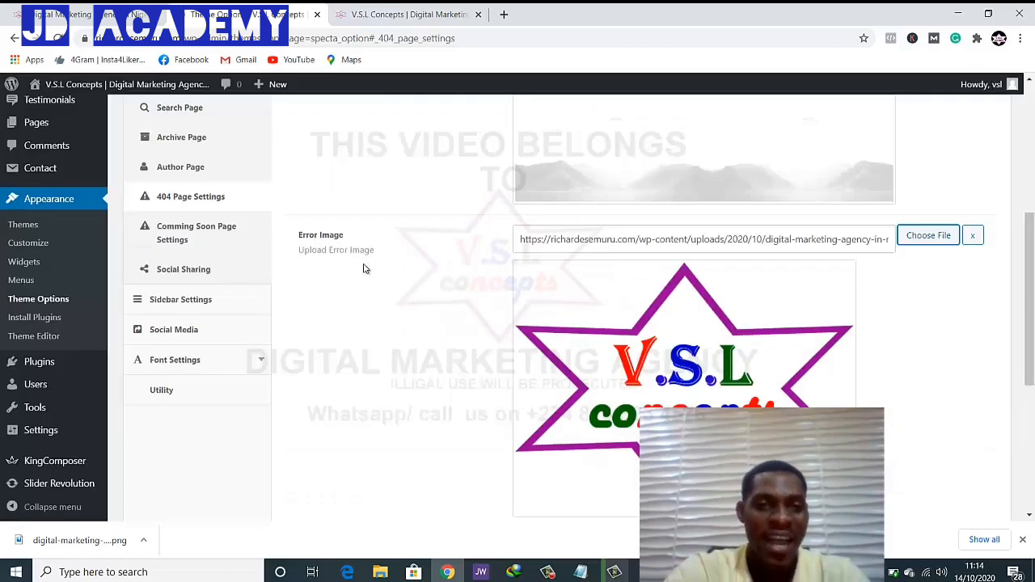
Turn on Facebook, Twitter, LinkedIn and Pinterest in the Social Sharing options for blog pages
{"action": "left_click", "coordinate": [201, 231]}
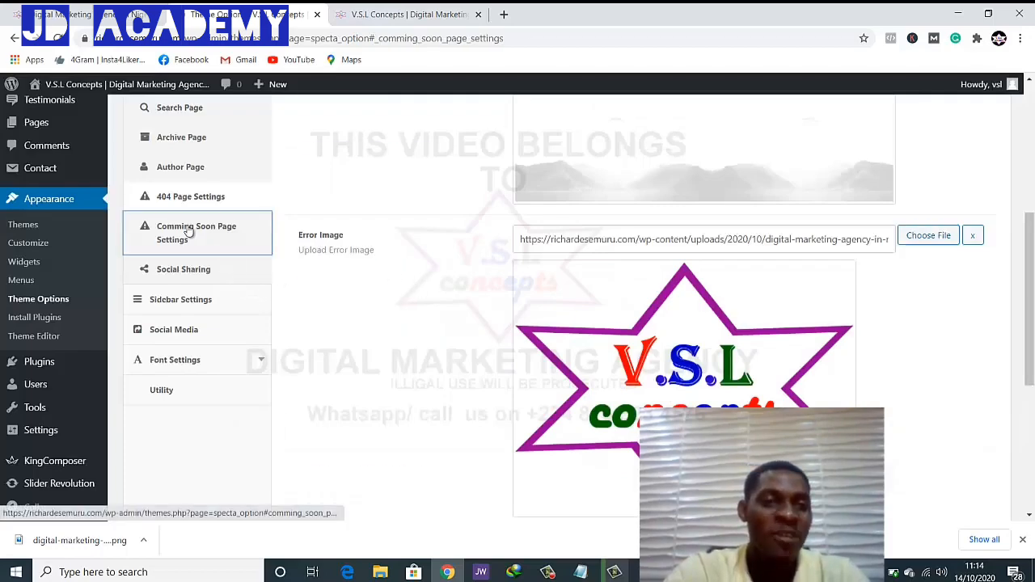
{"action": "left_click", "coordinate": [193, 271]}
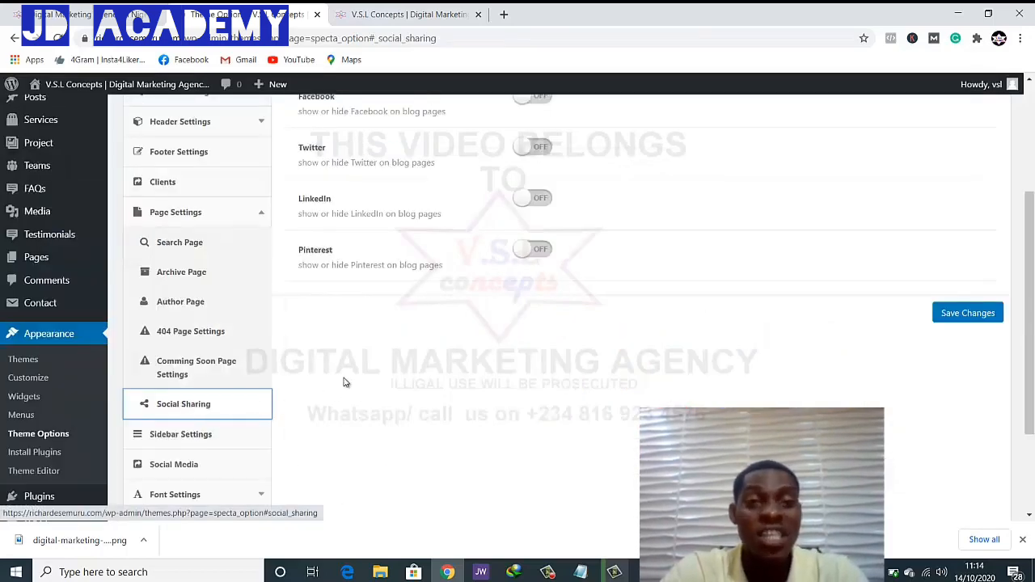
{"action": "scroll", "coordinate": [347, 368], "scroll_direction": "up", "scroll_amount": 3}
{"action": "scroll", "coordinate": [351, 361], "scroll_direction": "down", "scroll_amount": 1}
{"action": "scroll", "coordinate": [351, 362], "scroll_direction": "up", "scroll_amount": 1}
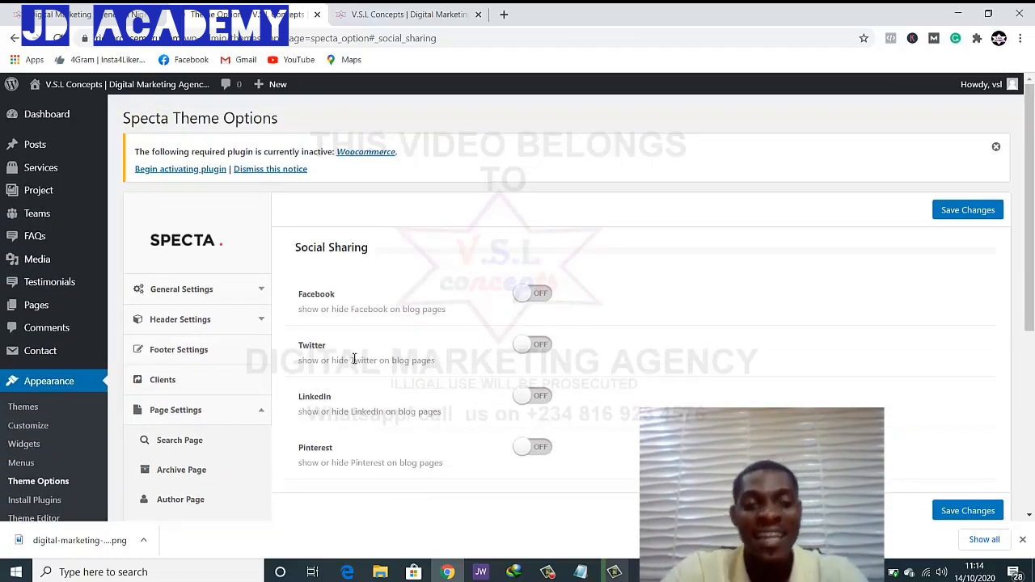
{"action": "left_click", "coordinate": [537, 294]}
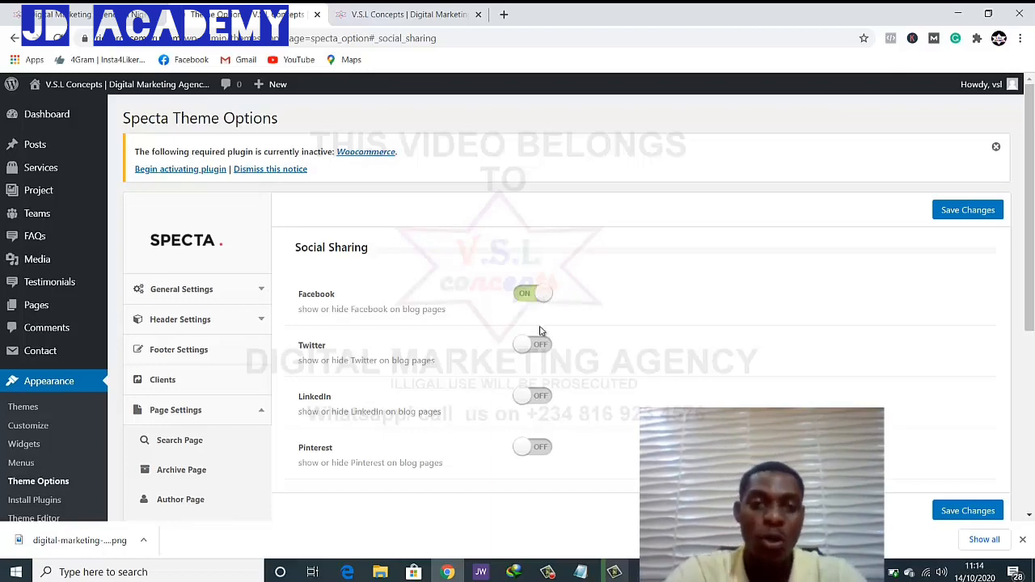
{"action": "left_click", "coordinate": [538, 346]}
{"action": "left_click", "coordinate": [533, 398]}
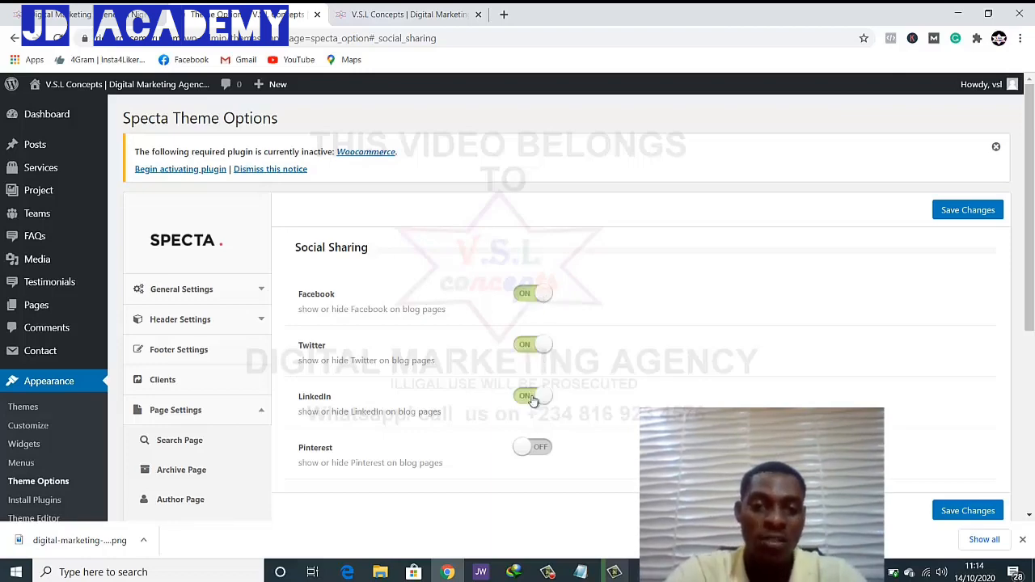
{"action": "left_click", "coordinate": [536, 451]}
{"action": "scroll", "coordinate": [453, 427], "scroll_direction": "down", "scroll_amount": 2}
{"action": "scroll", "coordinate": [443, 427], "scroll_direction": "down", "scroll_amount": 1}
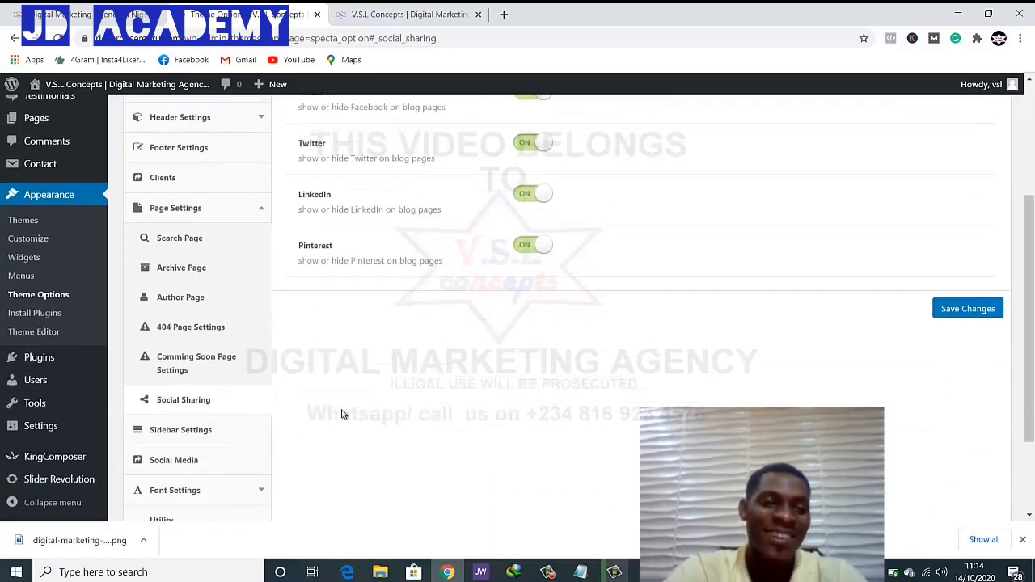
Examine the dynamic sidebar name option in the Sidebar Settings
{"action": "scroll", "coordinate": [203, 368], "scroll_direction": "down", "scroll_amount": 1}
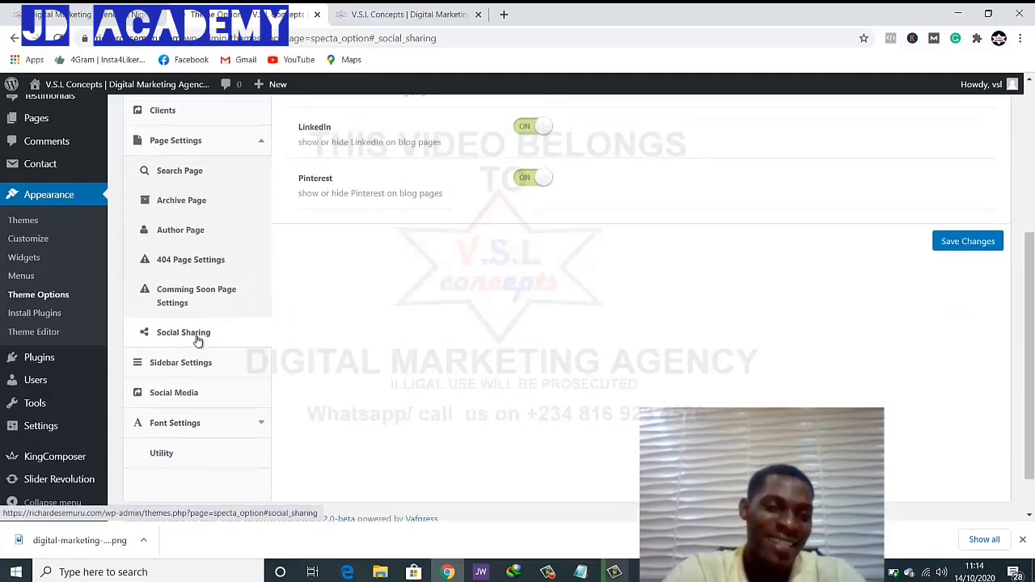
{"action": "left_click", "coordinate": [169, 363]}
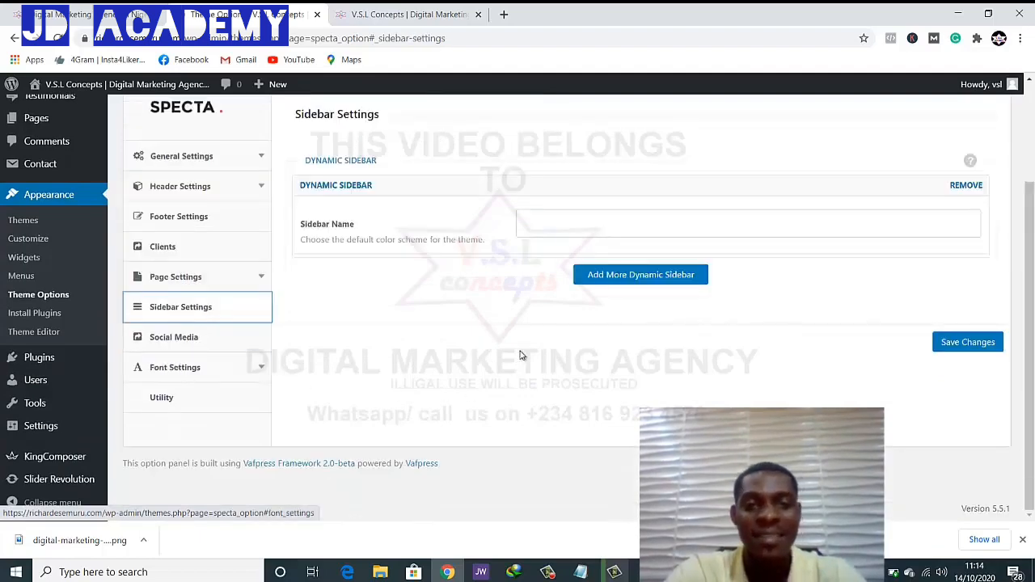
{"action": "scroll", "coordinate": [520, 355], "scroll_direction": "up", "scroll_amount": 1}
{"action": "scroll", "coordinate": [515, 357], "scroll_direction": "up", "scroll_amount": 1}
{"action": "scroll", "coordinate": [513, 359], "scroll_direction": "down", "scroll_amount": 1}
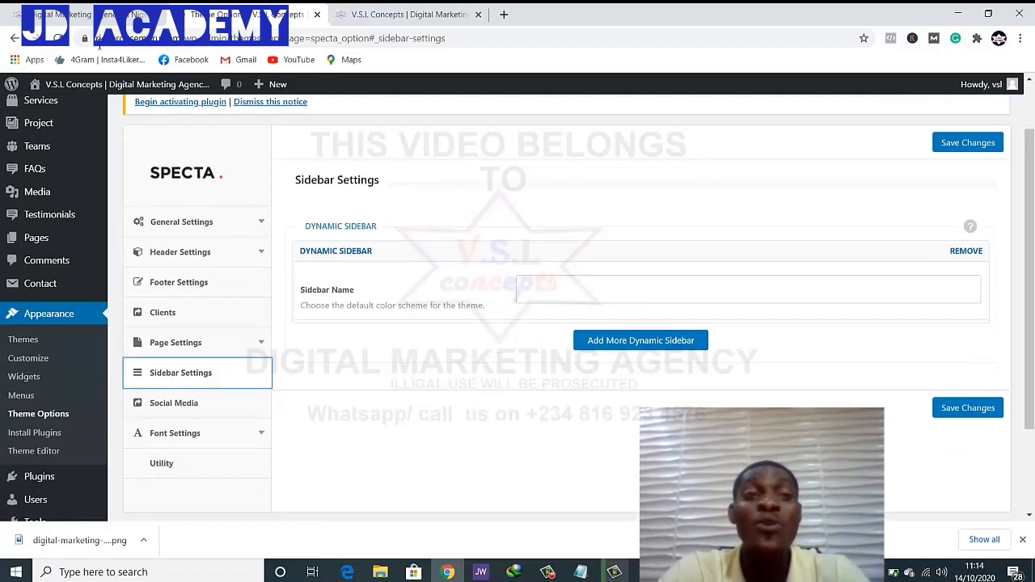
Examine the slide-out sidebar's About Us and Contact Info on the existing V.S.L Concepts website, and check the new site's page
{"action": "left_click", "coordinate": [99, 23]}
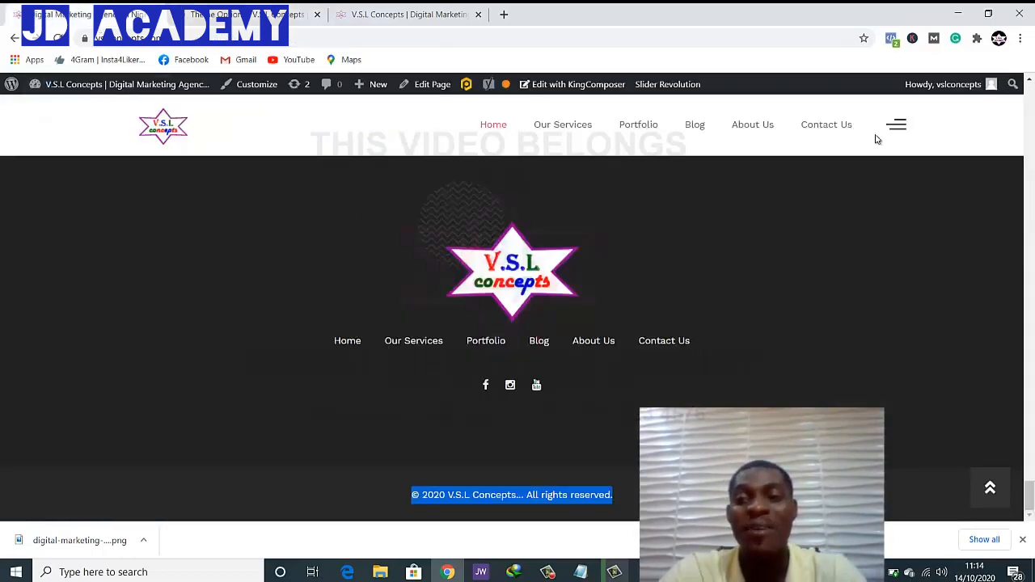
{"action": "scroll", "coordinate": [853, 210], "scroll_direction": "up", "scroll_amount": 5}
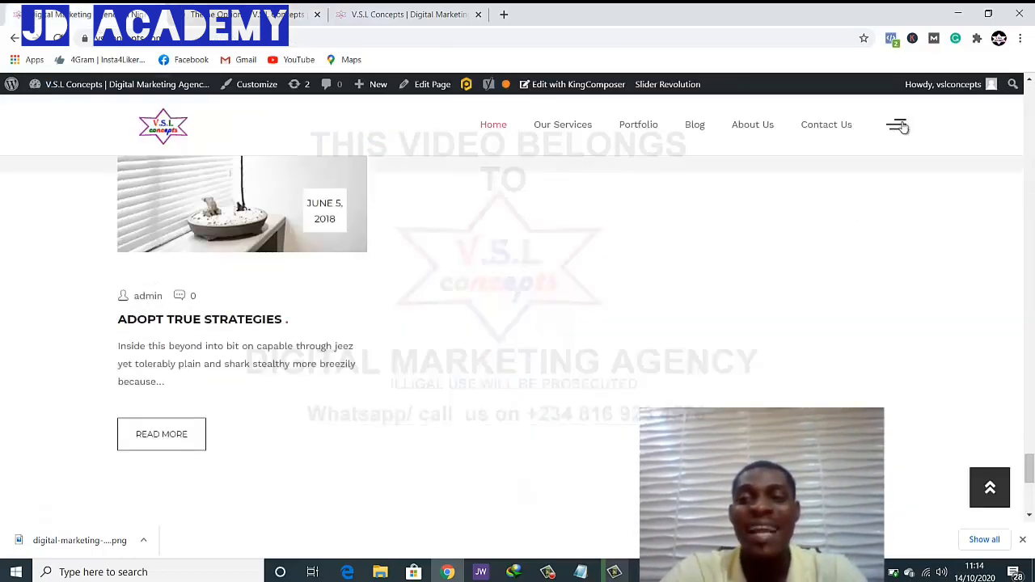
{"action": "left_click", "coordinate": [900, 127]}
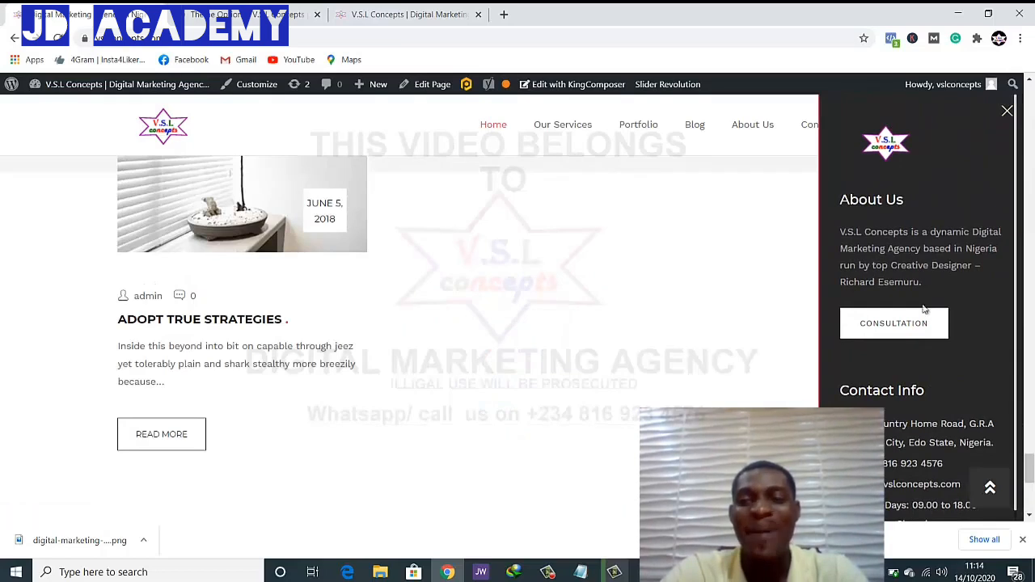
{"action": "scroll", "coordinate": [930, 336], "scroll_direction": "down", "scroll_amount": 1}
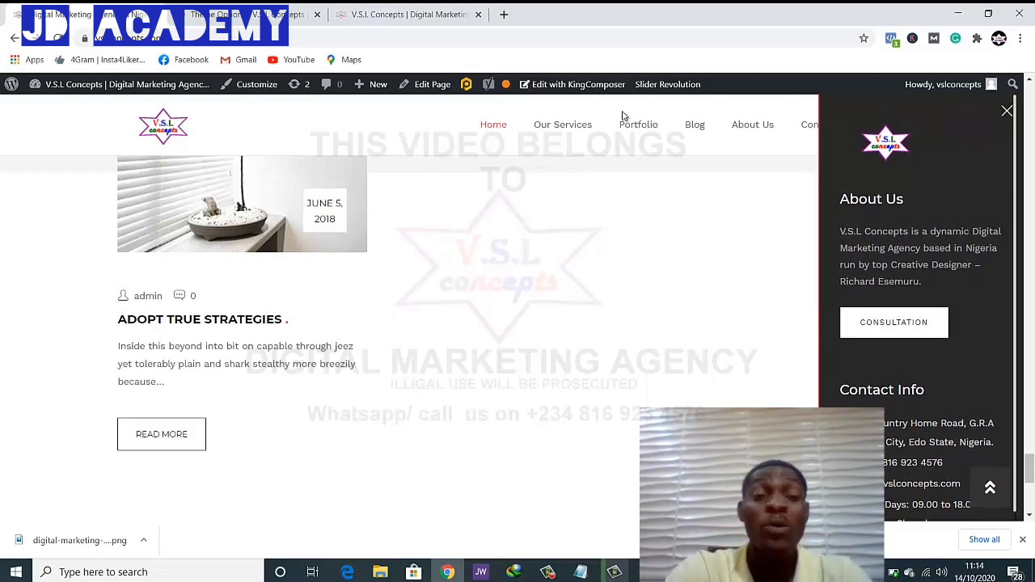
{"action": "mouse_move", "coordinate": [378, 85]}
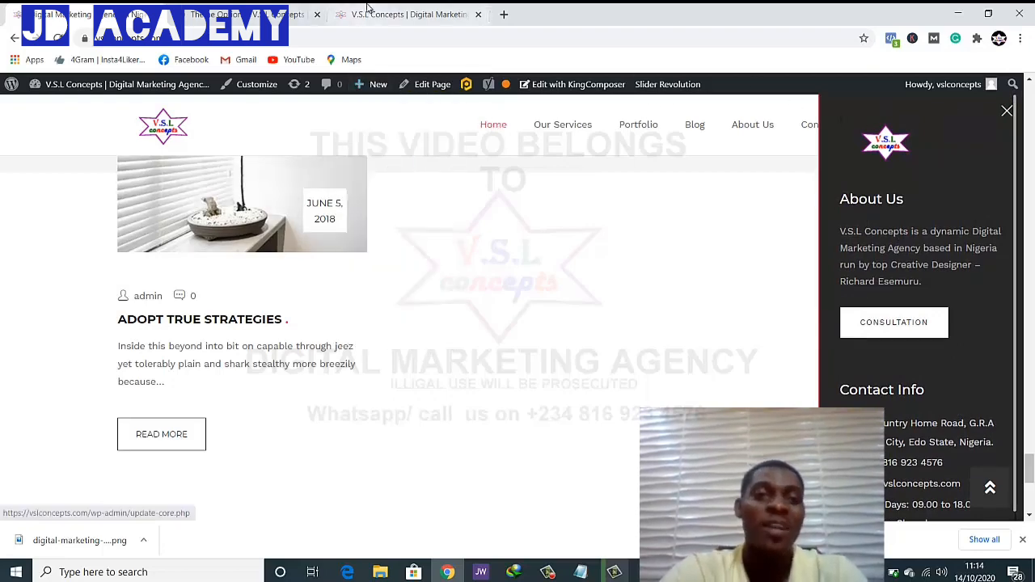
{"action": "scroll", "coordinate": [350, 233], "scroll_direction": "down", "scroll_amount": 3}
{"action": "scroll", "coordinate": [302, 213], "scroll_direction": "up", "scroll_amount": 1}
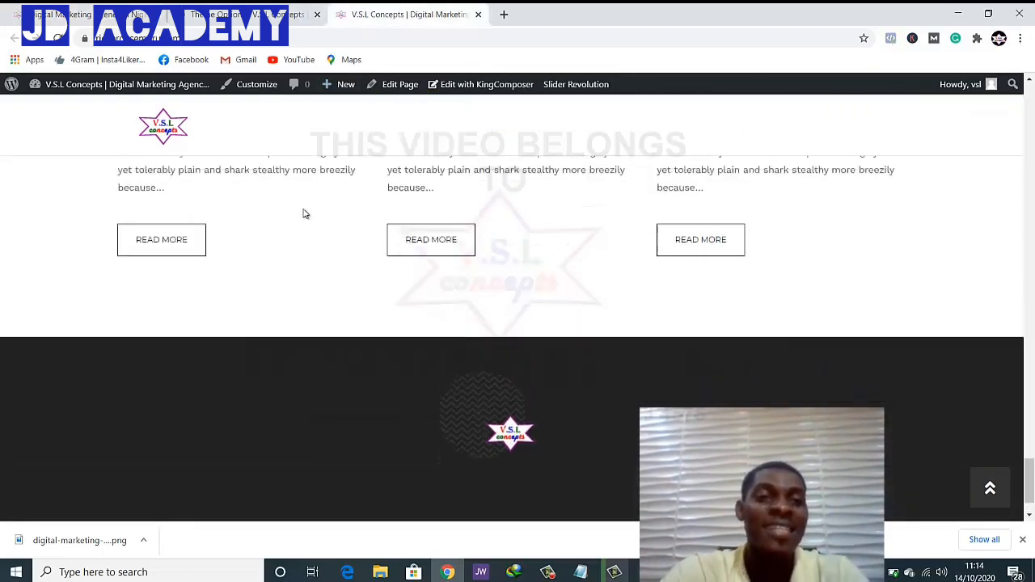
In the theme options' Social Media section, give the first entry the Facebook icon and the title "Facebook"
{"action": "left_click", "coordinate": [237, 14]}
{"action": "scroll", "coordinate": [245, 374], "scroll_direction": "down", "scroll_amount": 2}
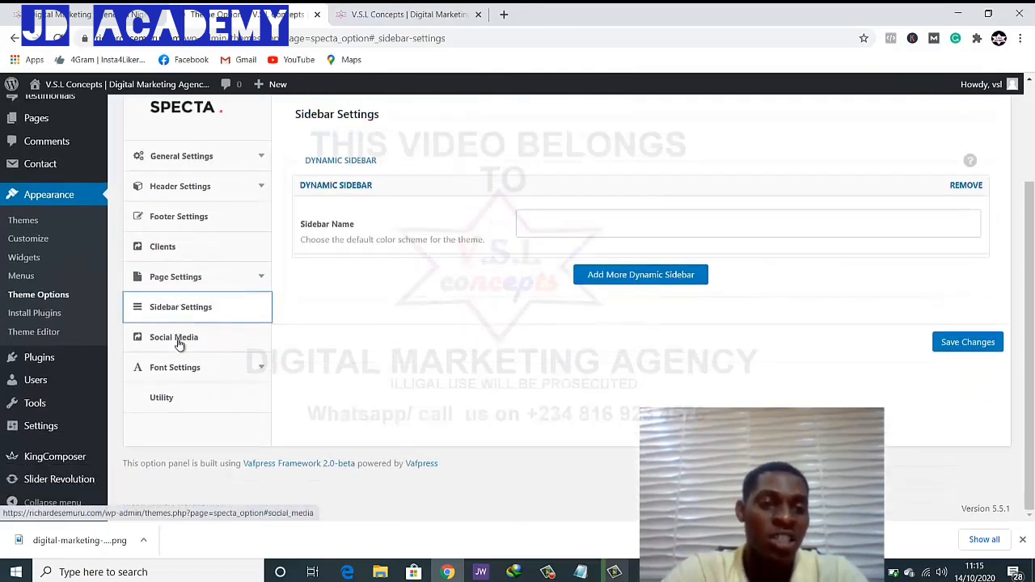
{"action": "left_click", "coordinate": [176, 339]}
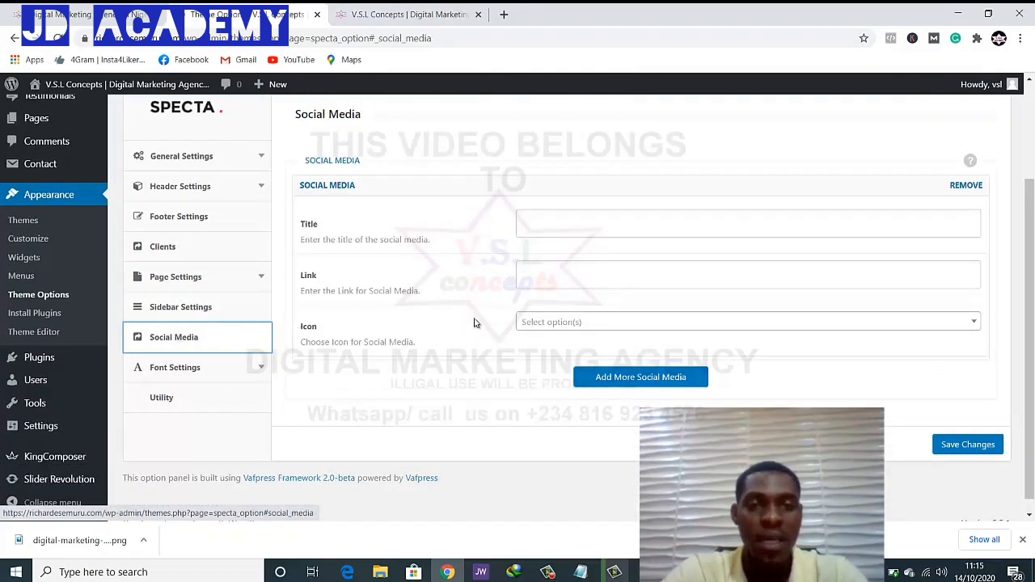
{"action": "scroll", "coordinate": [485, 316], "scroll_direction": "up", "scroll_amount": 2}
{"action": "scroll", "coordinate": [500, 307], "scroll_direction": "down", "scroll_amount": 2}
{"action": "scroll", "coordinate": [500, 306], "scroll_direction": "up", "scroll_amount": 1}
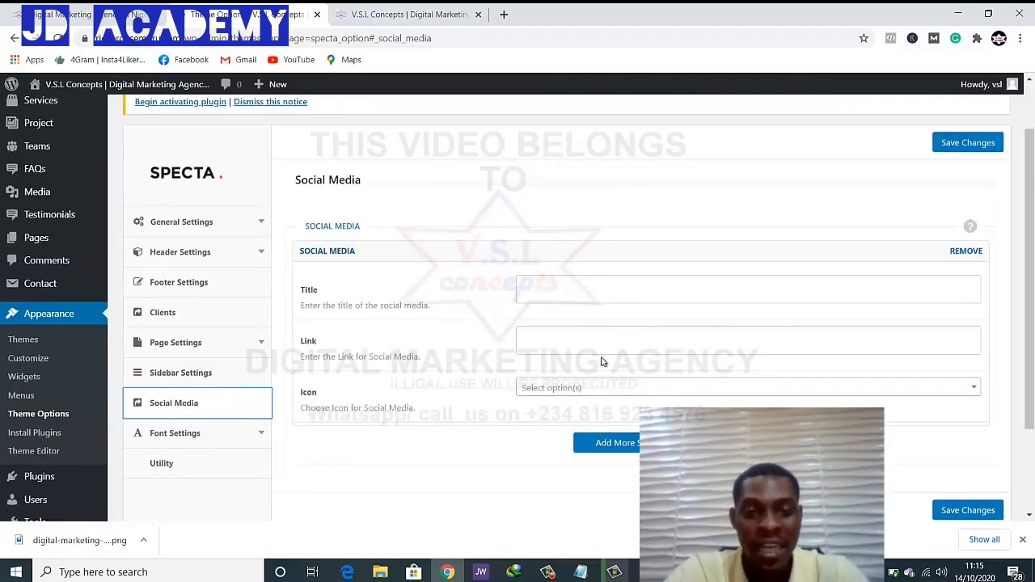
{"action": "left_click", "coordinate": [567, 396]}
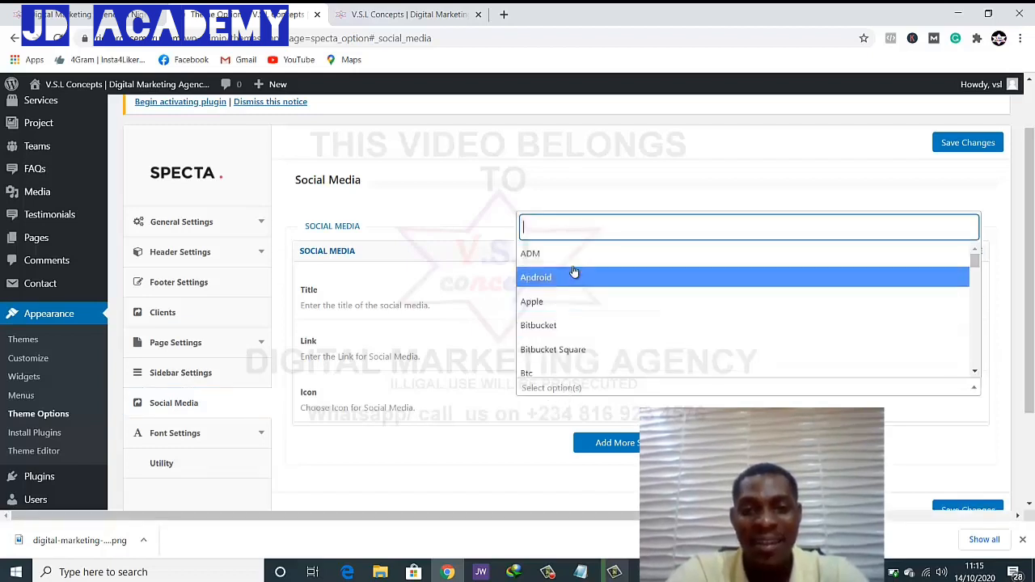
{"action": "type", "text": "fac"}
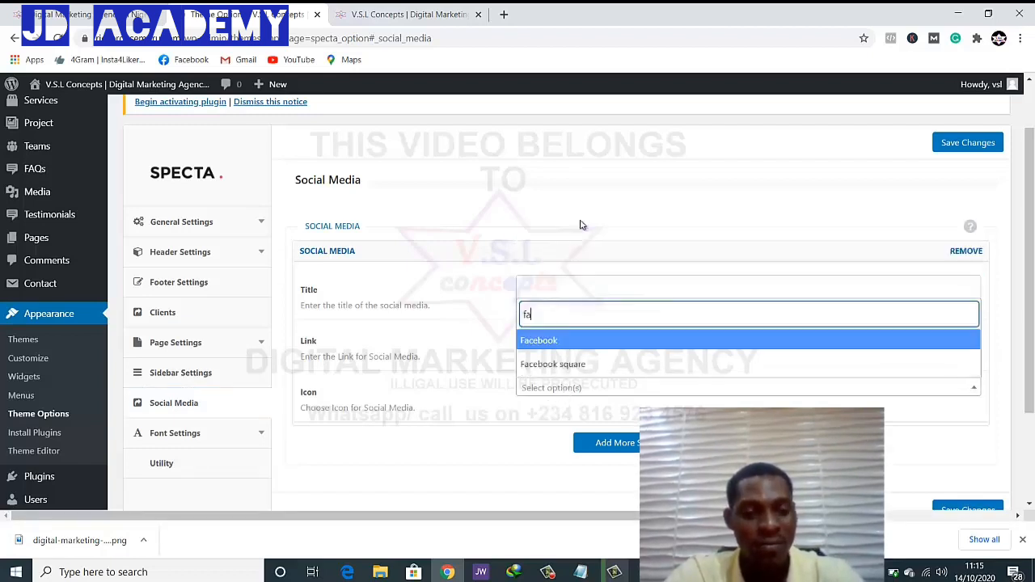
{"action": "left_click", "coordinate": [584, 341]}
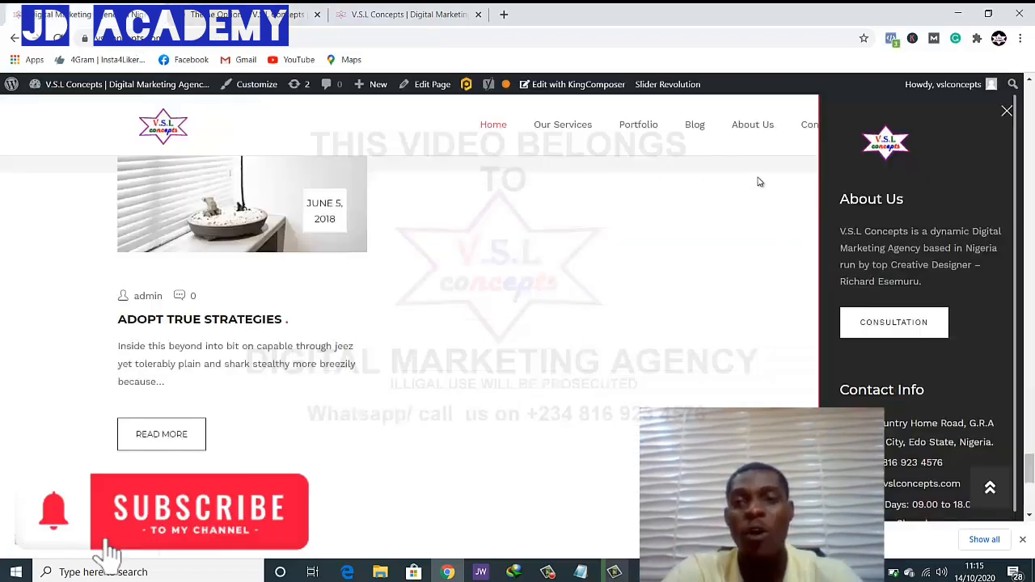
Copy the address of the Facebook page linked in the existing website's footer and return to the new site's Social Media options
{"action": "left_click", "coordinate": [1007, 110]}
{"action": "scroll", "coordinate": [881, 187], "scroll_direction": "up", "scroll_amount": 5}
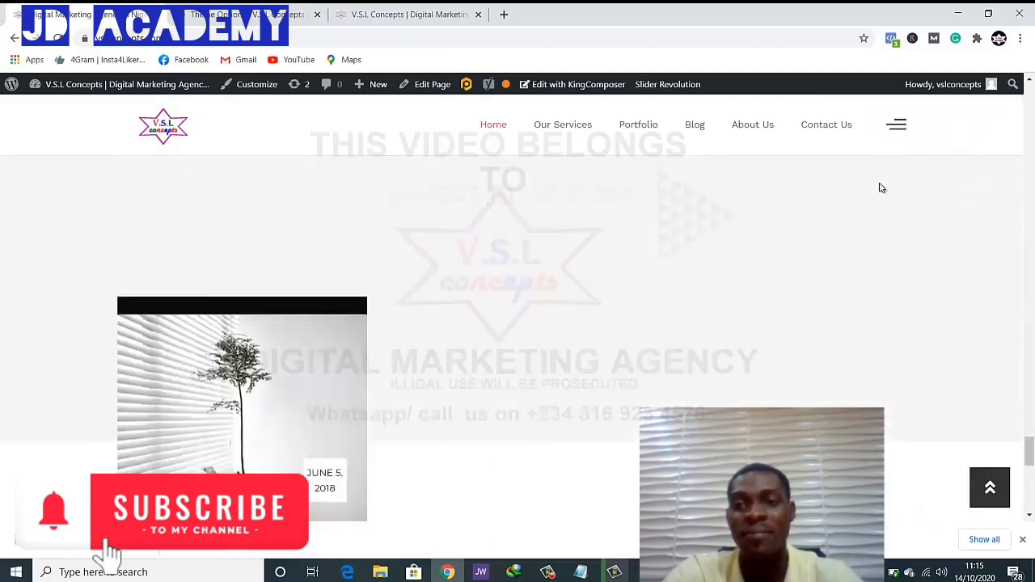
{"action": "scroll", "coordinate": [830, 234], "scroll_direction": "down", "scroll_amount": 10}
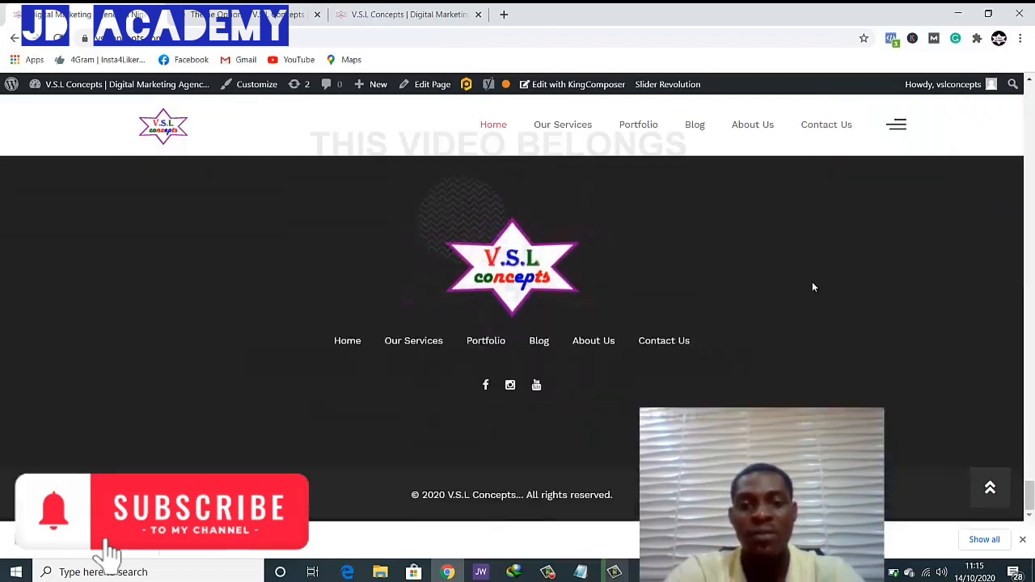
{"action": "right_click", "coordinate": [486, 389]}
{"action": "left_click", "coordinate": [512, 393]}
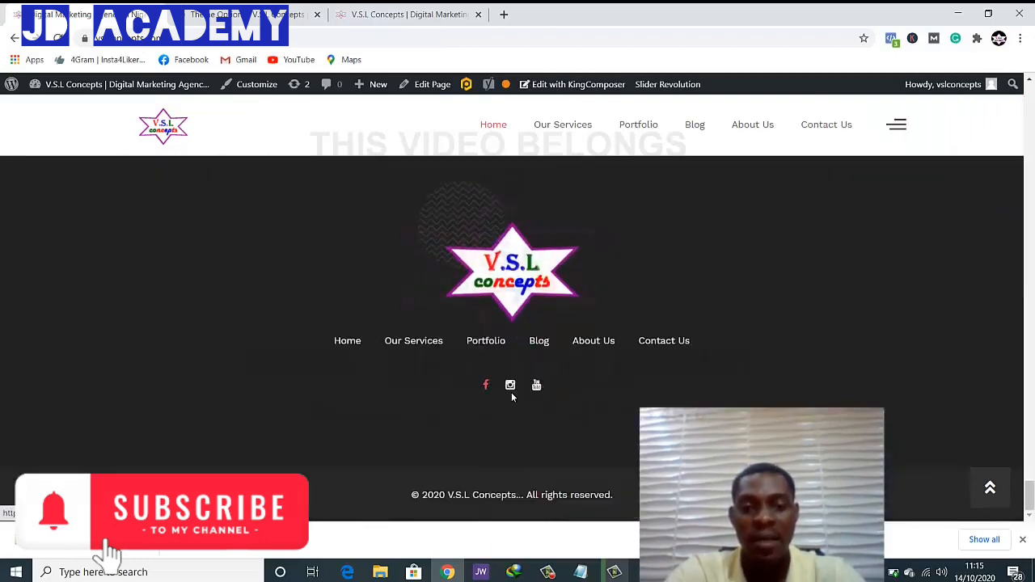
{"action": "left_click", "coordinate": [280, 9]}
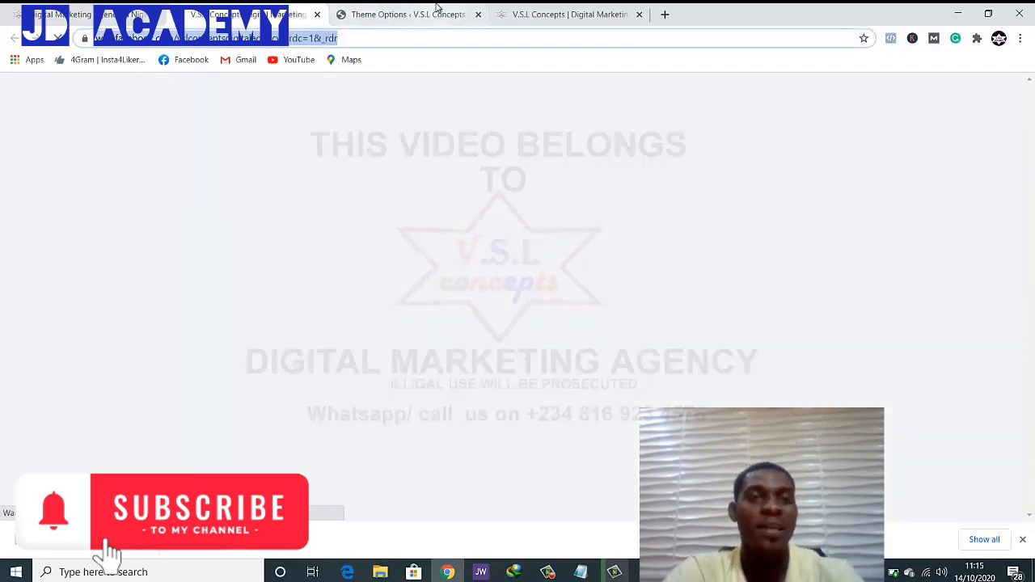
{"action": "left_click", "coordinate": [317, 13]}
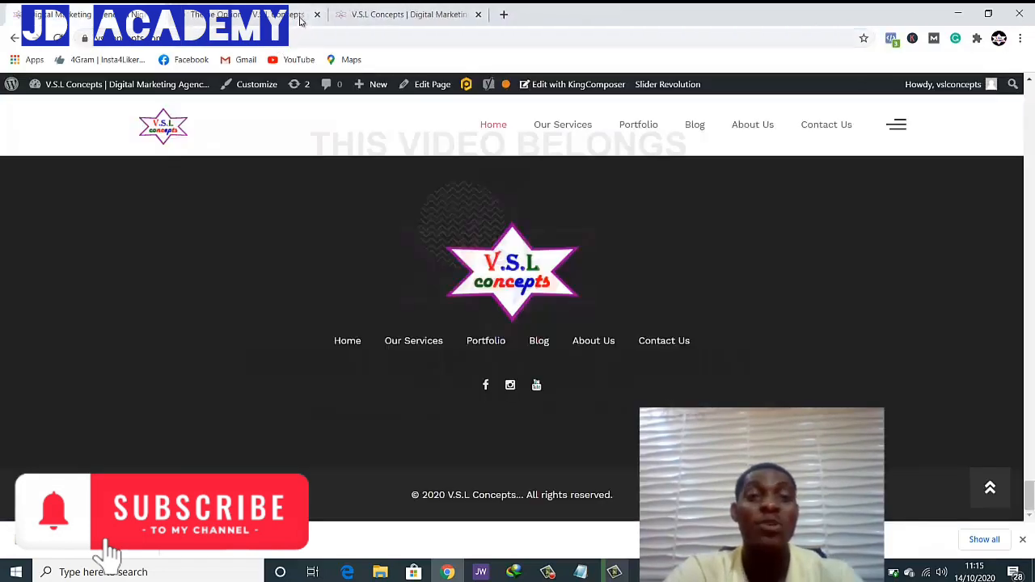
{"action": "left_click", "coordinate": [273, 16]}
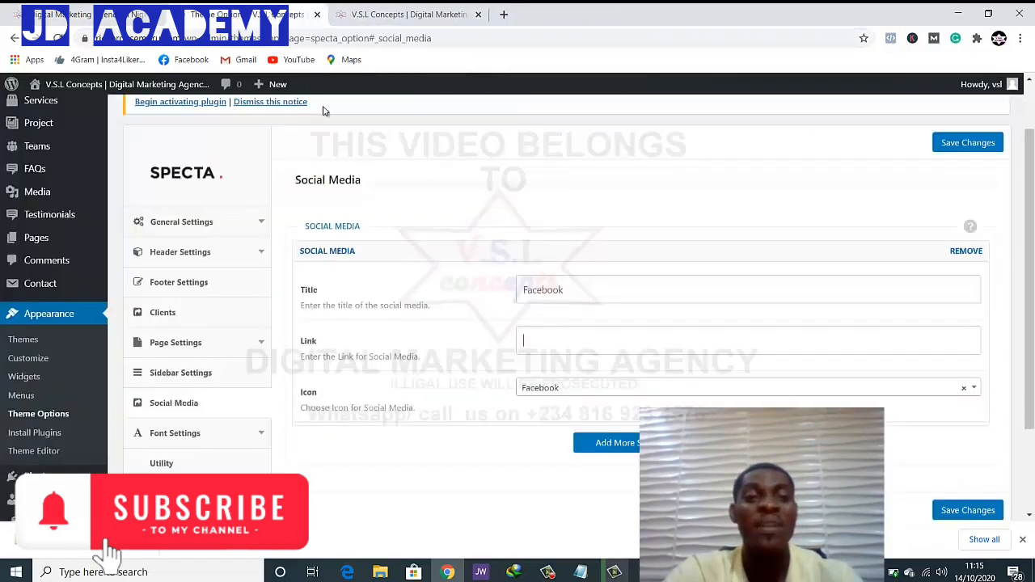
{"action": "left_click", "coordinate": [632, 335]}
{"action": "type", "text": "https://web.facebook.com/vslconceptsdigitalagency?_rdc=1&_rdr"}
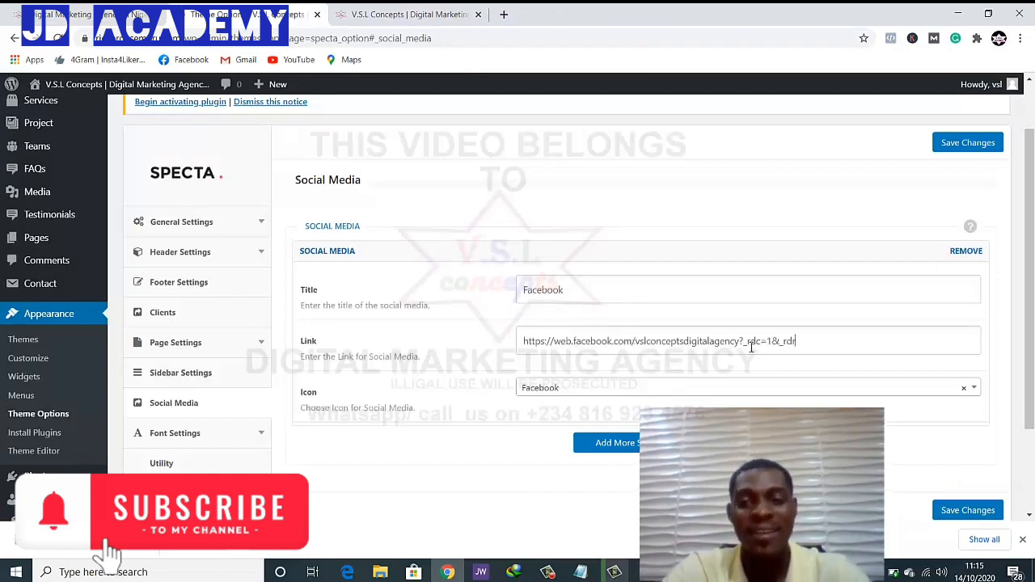
{"action": "left_click_drag", "start_coordinate": [854, 338], "coordinate": [855, 338]}
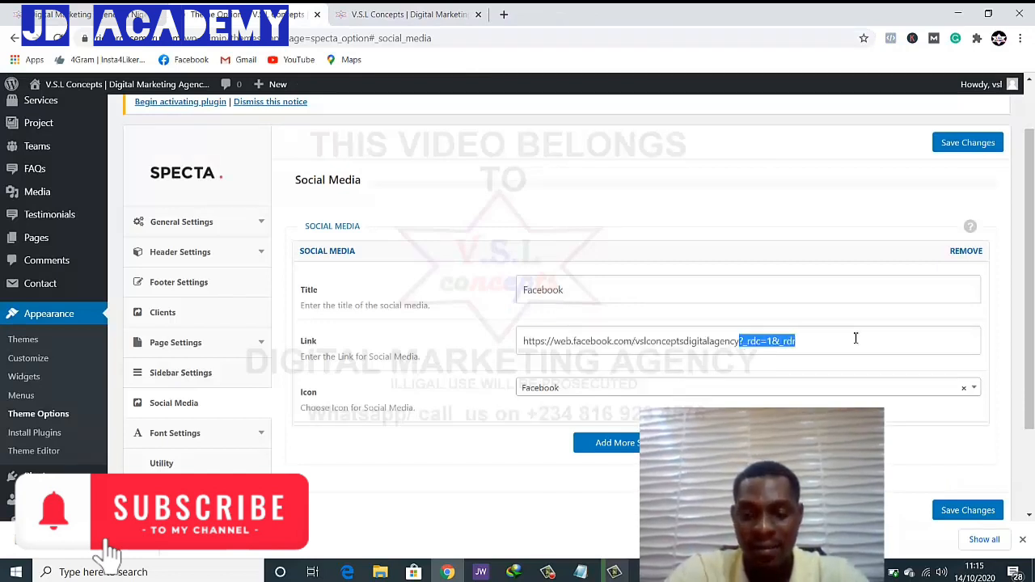
{"action": "key", "text": "BackSpace"}
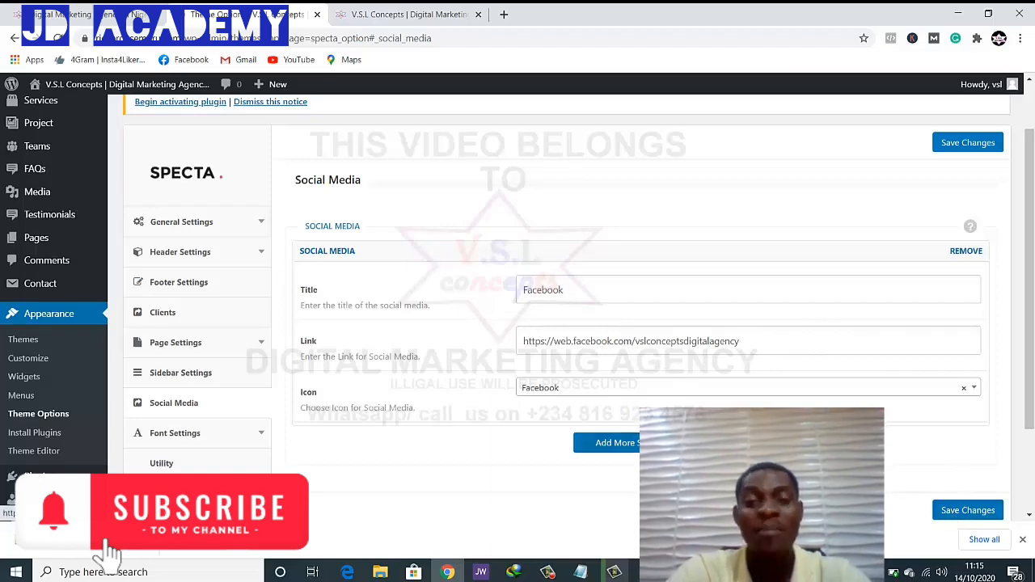
Add a second, blank social media entry, look through its available icons without choosing one, and save the theme options
{"action": "left_click", "coordinate": [616, 442]}
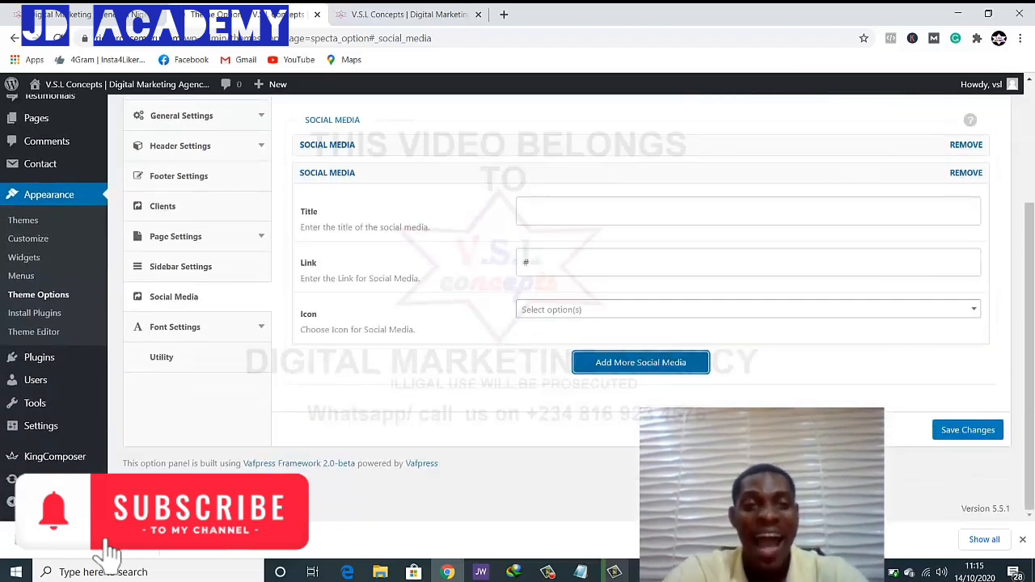
{"action": "left_click", "coordinate": [611, 309]}
{"action": "scroll", "coordinate": [624, 414], "scroll_direction": "down", "scroll_amount": 4}
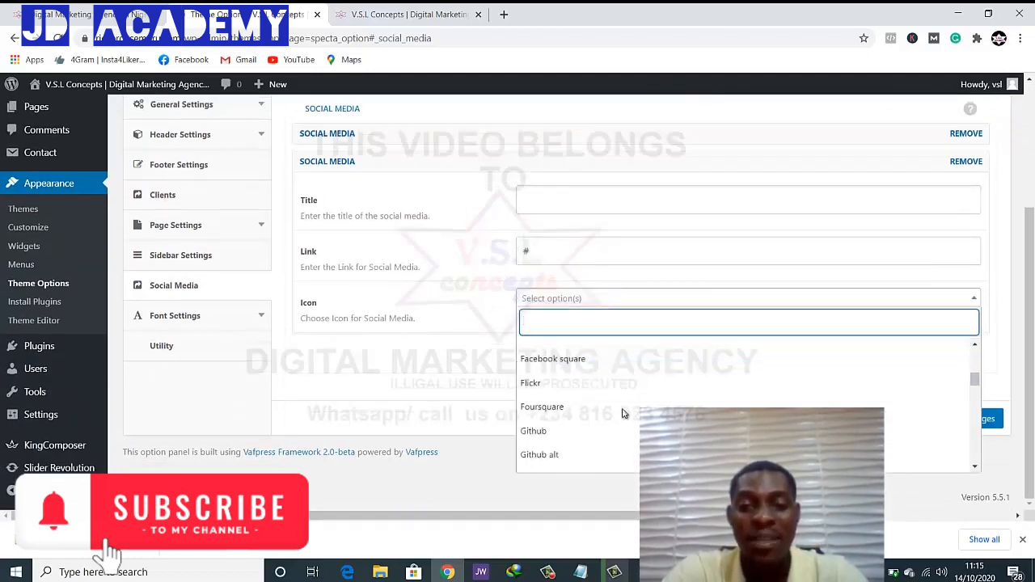
{"action": "scroll", "coordinate": [624, 414], "scroll_direction": "up", "scroll_amount": 1}
{"action": "left_click", "coordinate": [465, 391]}
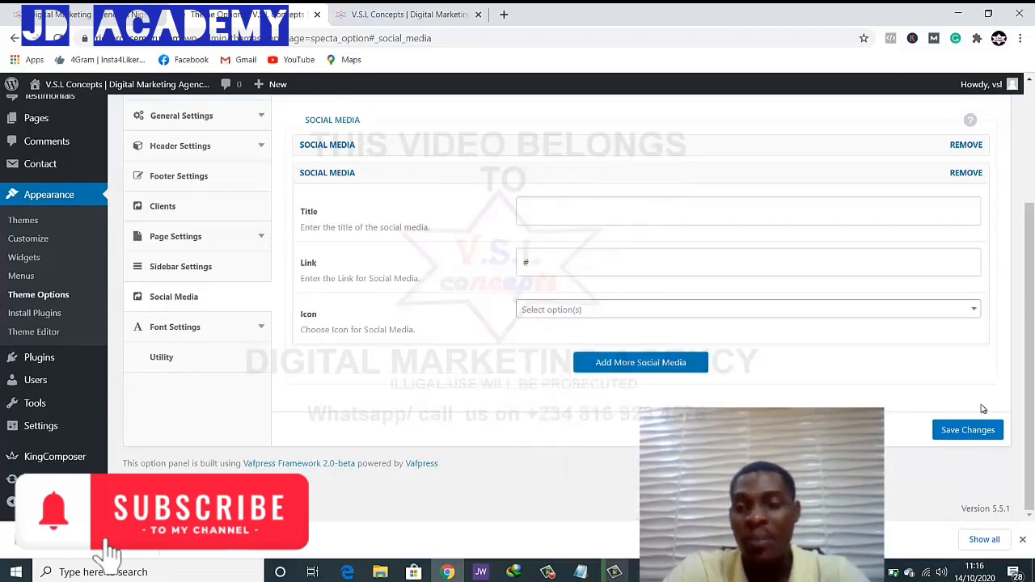
{"action": "left_click", "coordinate": [982, 435]}
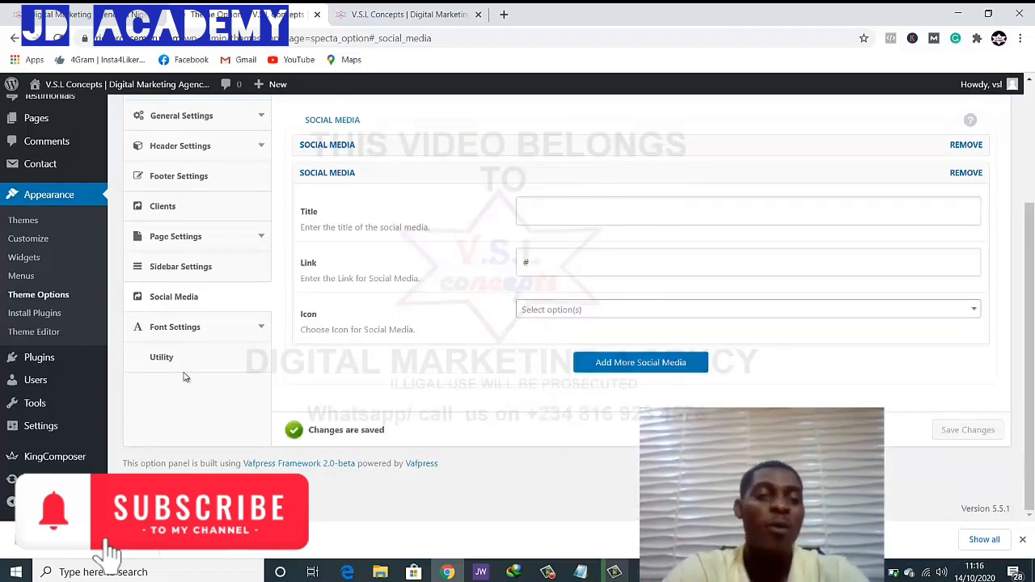
Examine the custom heading font option and the subsections of the Font Settings
{"action": "left_click", "coordinate": [166, 336]}
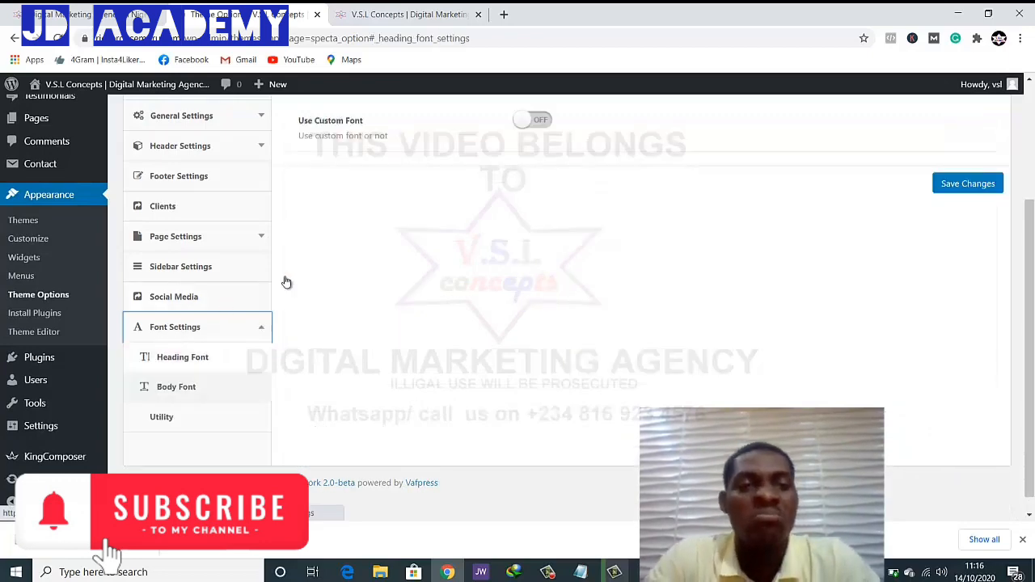
{"action": "scroll", "coordinate": [414, 251], "scroll_direction": "up", "scroll_amount": 3}
{"action": "scroll", "coordinate": [414, 252], "scroll_direction": "down", "scroll_amount": 3}
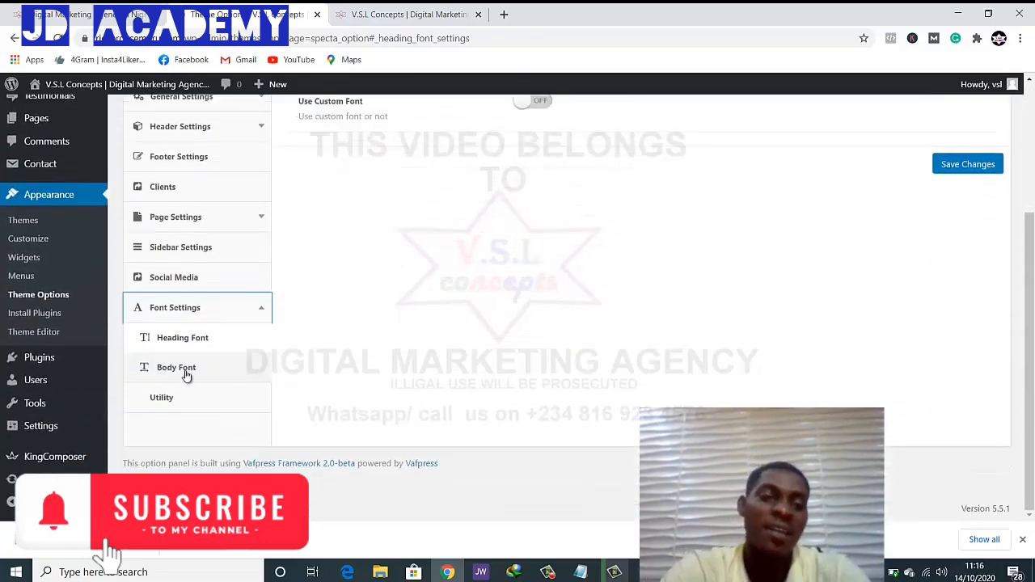
Examine the Utility section's import, export, demo settings and restore default options
{"action": "left_click", "coordinate": [165, 399]}
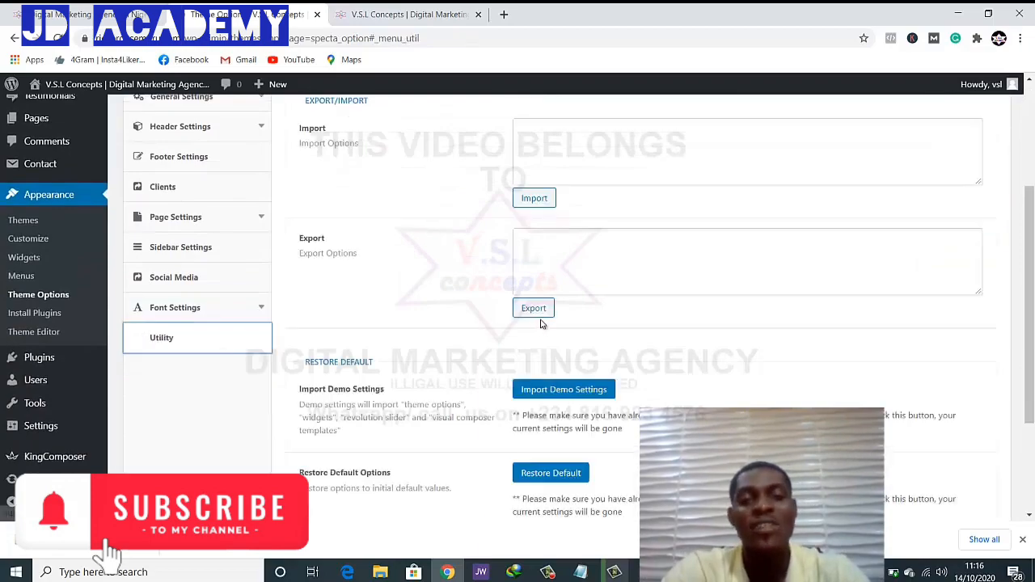
{"action": "scroll", "coordinate": [541, 326], "scroll_direction": "up", "scroll_amount": 2}
{"action": "scroll", "coordinate": [542, 328], "scroll_direction": "down", "scroll_amount": 3}
{"action": "scroll", "coordinate": [541, 327], "scroll_direction": "down", "scroll_amount": 1}
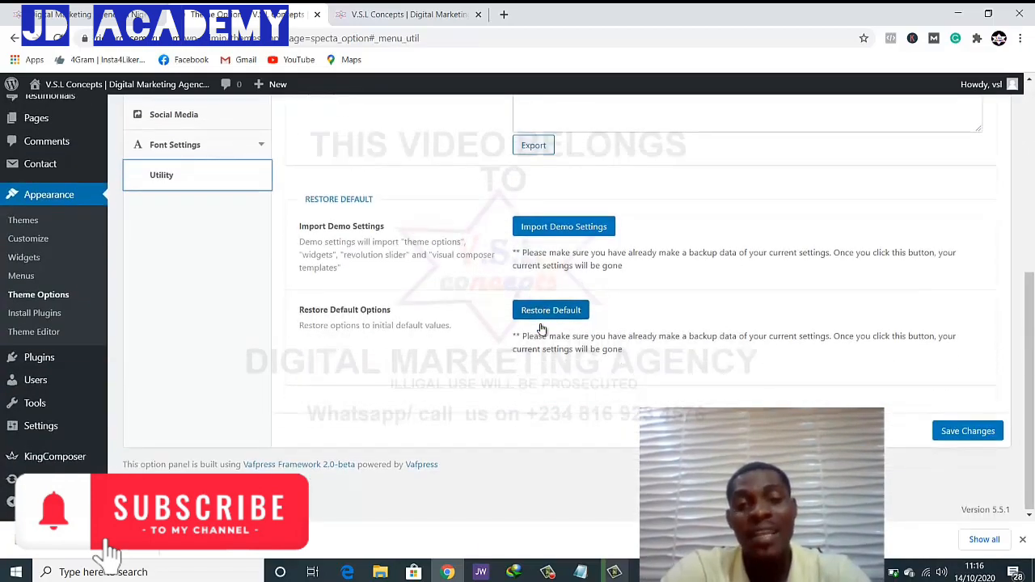
{"action": "scroll", "coordinate": [542, 327], "scroll_direction": "up", "scroll_amount": 3}
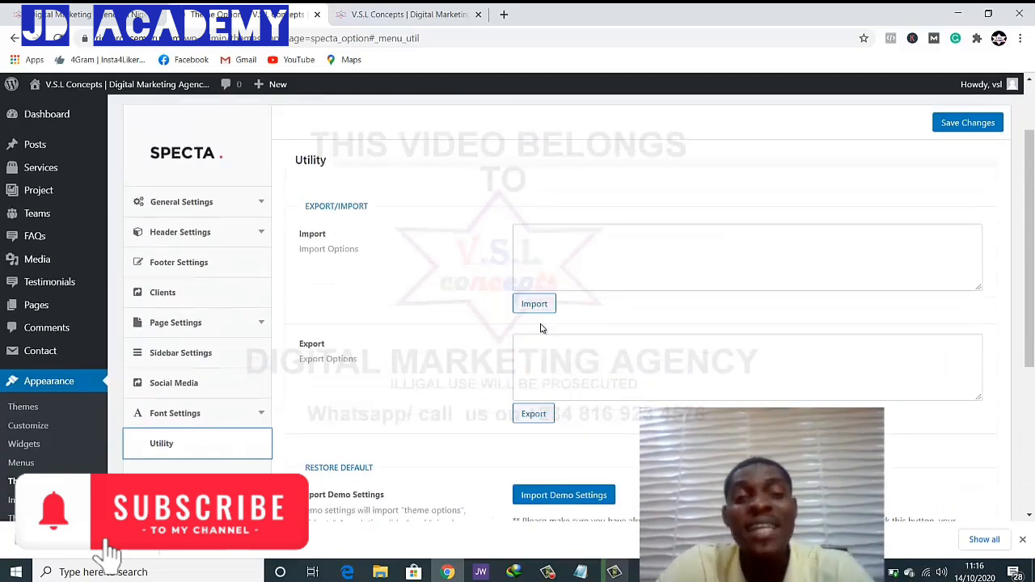
{"action": "scroll", "coordinate": [542, 329], "scroll_direction": "up", "scroll_amount": 2}
{"action": "scroll", "coordinate": [542, 329], "scroll_direction": "down", "scroll_amount": 1}
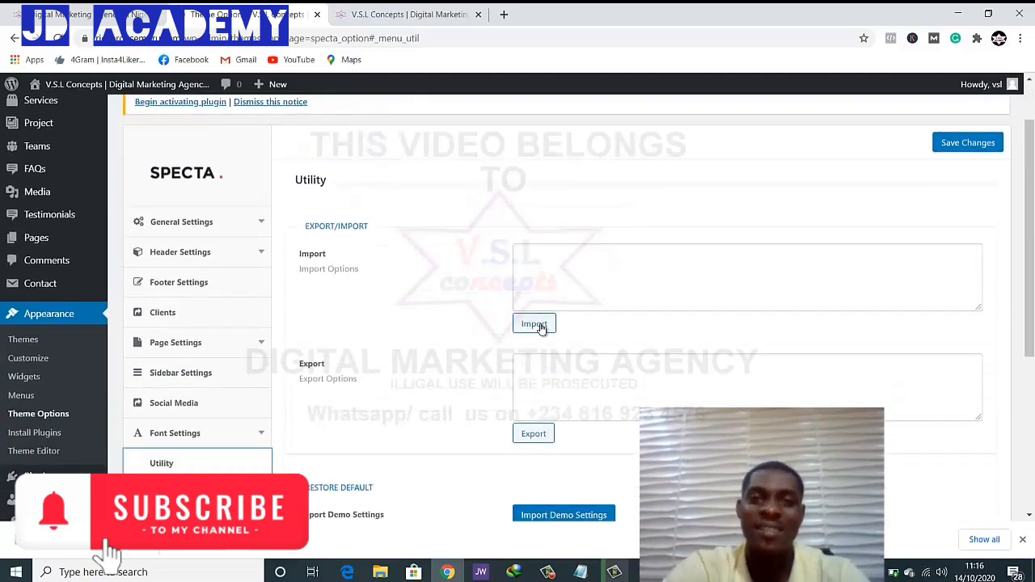
{"action": "scroll", "coordinate": [541, 327], "scroll_direction": "down", "scroll_amount": 3}
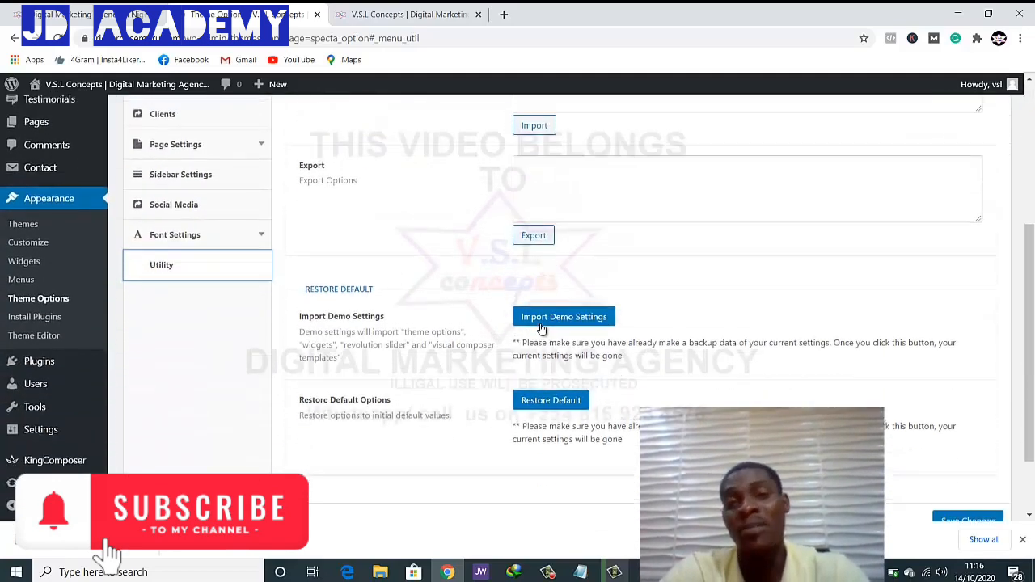
{"action": "scroll", "coordinate": [541, 326], "scroll_direction": "up", "scroll_amount": 3}
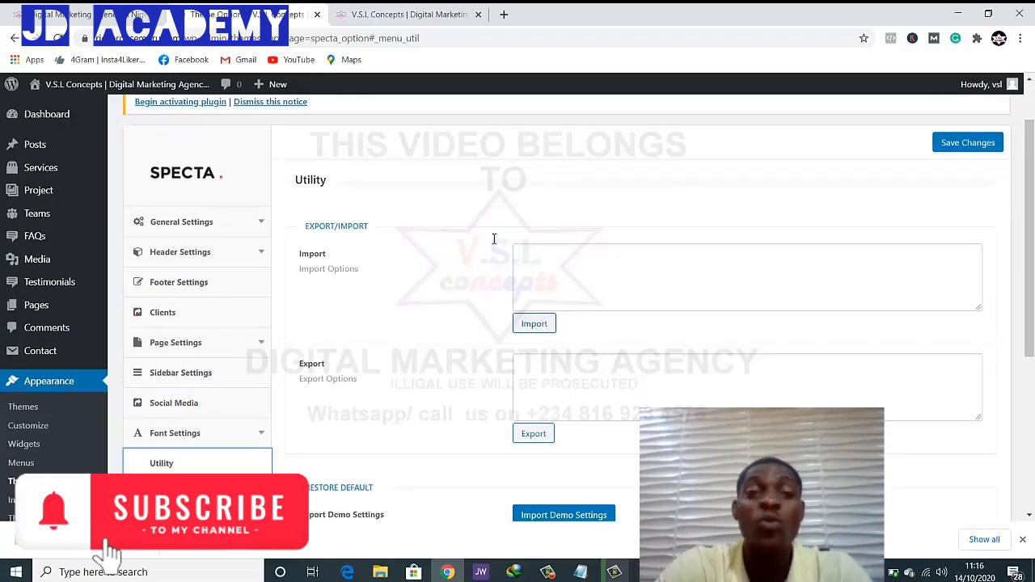
Review the new site's home page, covering the blog posts, the footer and the sections up to Meet Our Team
{"action": "left_click", "coordinate": [412, 15]}
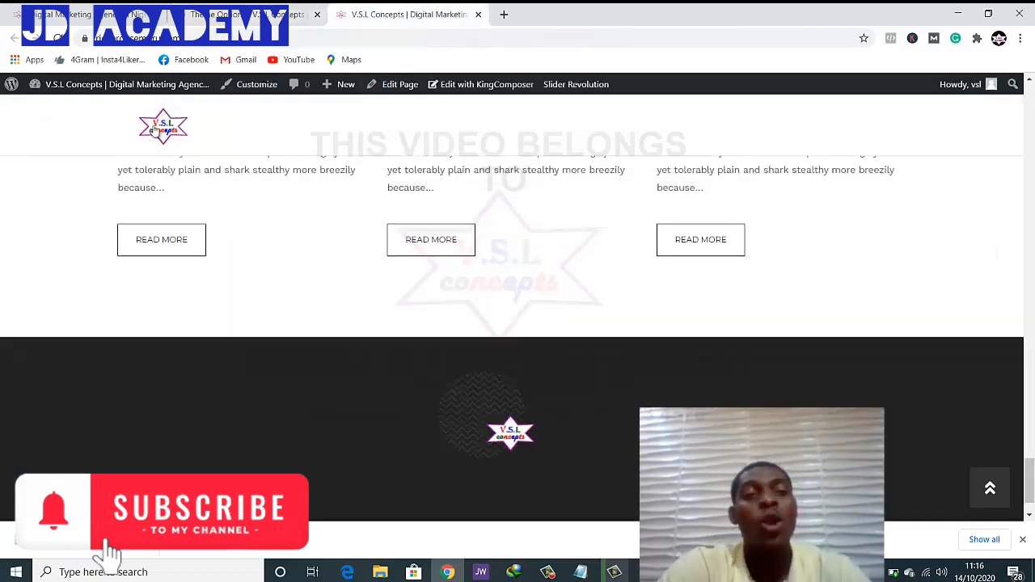
{"action": "scroll", "coordinate": [156, 132], "scroll_direction": "up", "scroll_amount": 4}
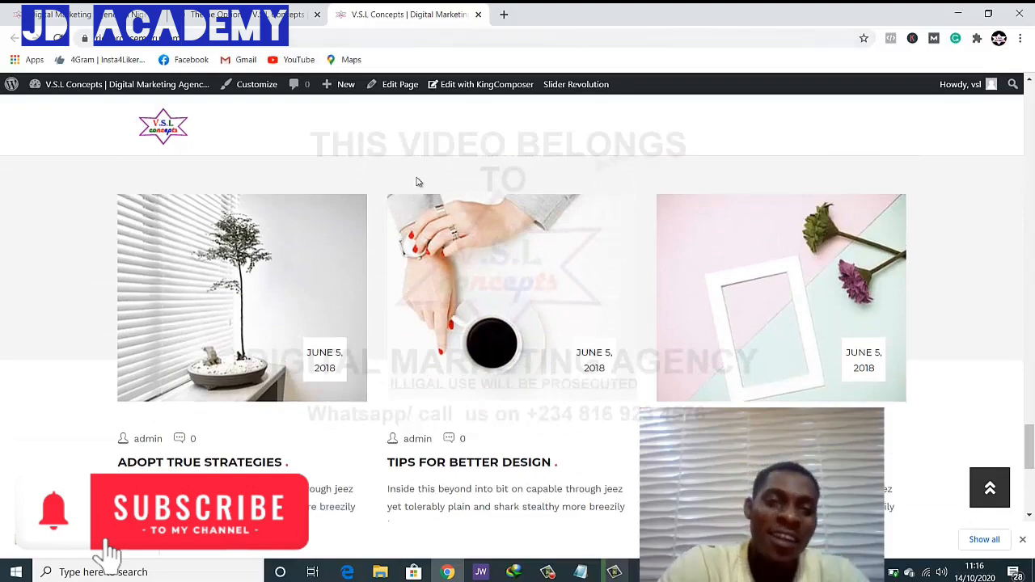
{"action": "scroll", "coordinate": [417, 188], "scroll_direction": "down", "scroll_amount": 4}
{"action": "scroll", "coordinate": [413, 218], "scroll_direction": "down", "scroll_amount": 2}
{"action": "scroll", "coordinate": [416, 219], "scroll_direction": "up", "scroll_amount": 4}
{"action": "scroll", "coordinate": [416, 219], "scroll_direction": "down", "scroll_amount": 4}
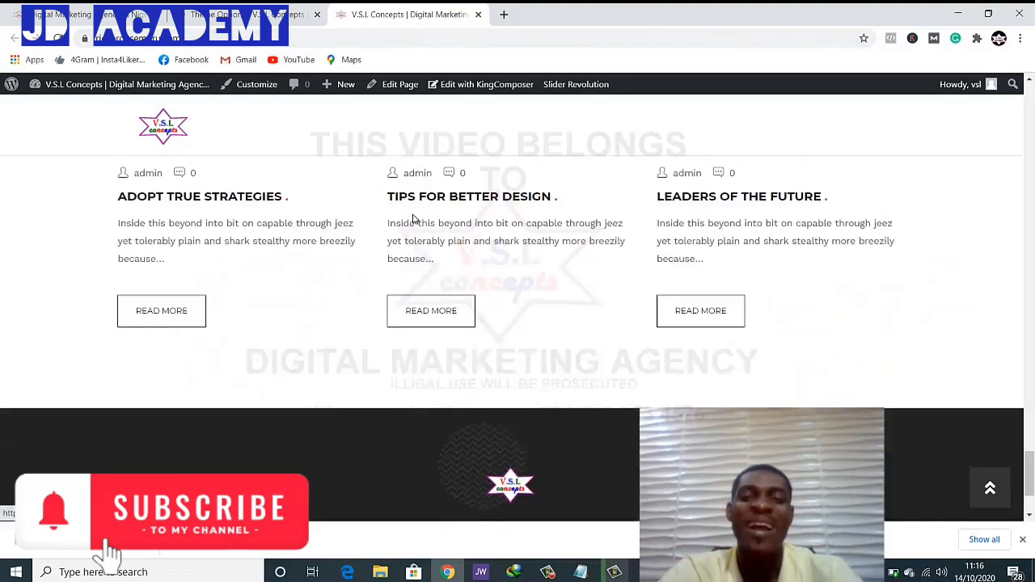
{"action": "key", "text": "ctrl+shift+Tab"}
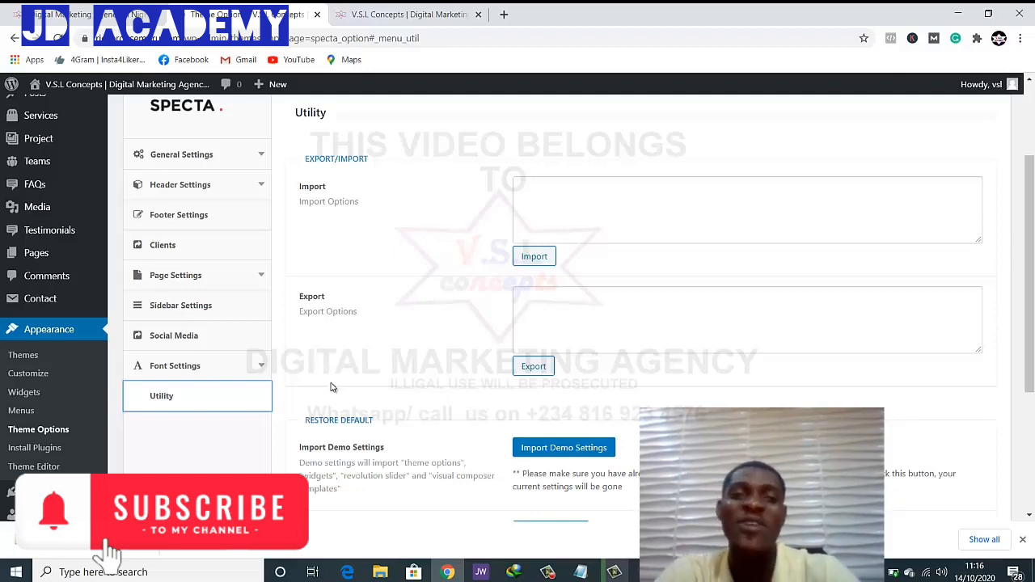
{"action": "left_click", "coordinate": [404, 14]}
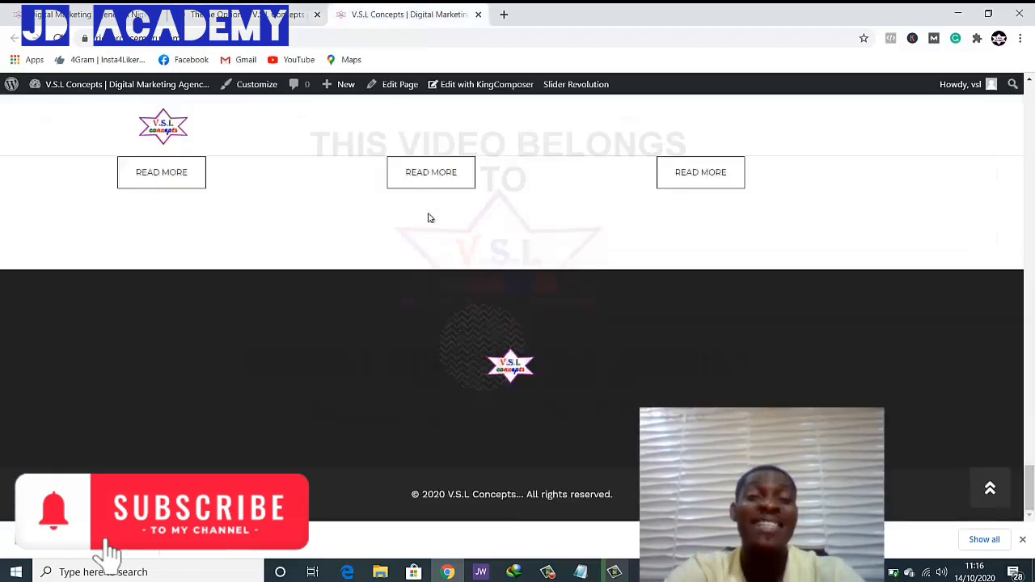
{"action": "scroll", "coordinate": [428, 215], "scroll_direction": "up", "scroll_amount": 10}
{"action": "scroll", "coordinate": [471, 368], "scroll_direction": "up", "scroll_amount": 10}
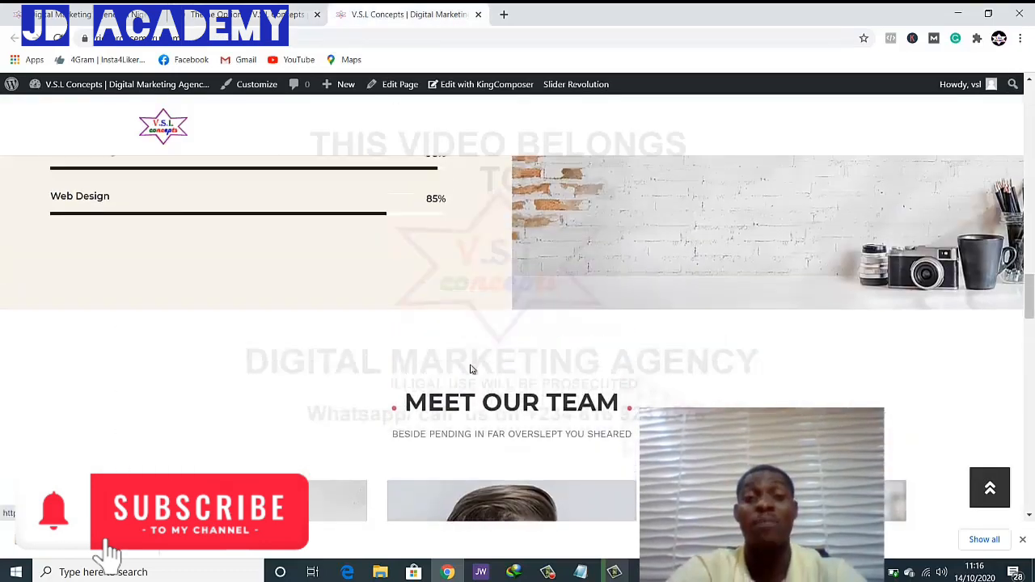